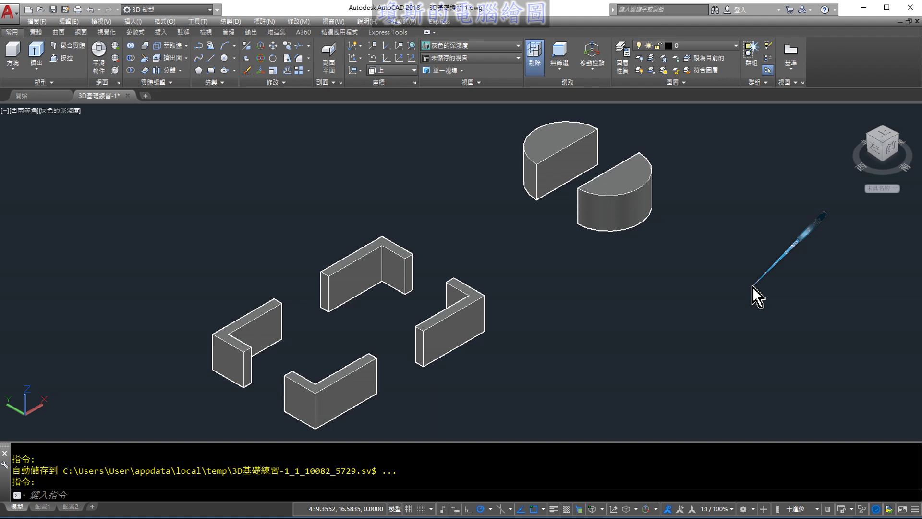
- Recentre the six 3D solids in the viewport and start the Erase command
scroll(727, 287, "down", 3)
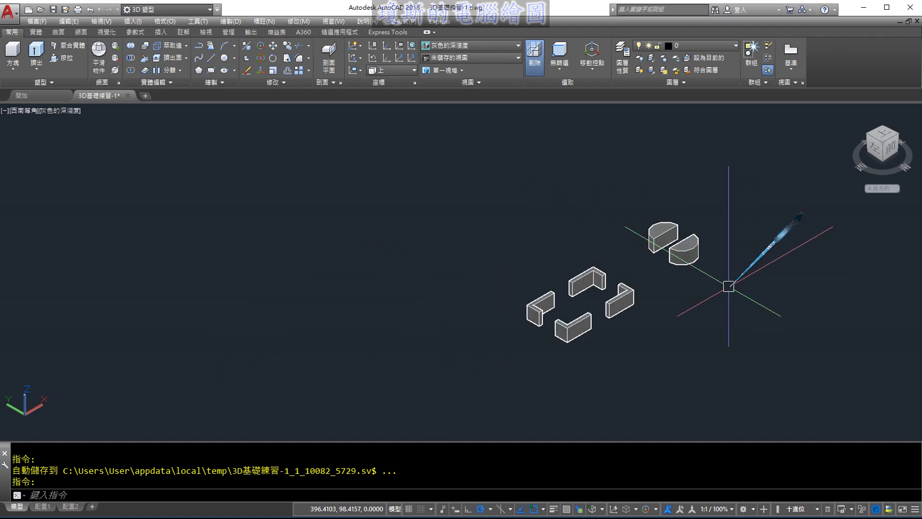
scroll(727, 286, "up", 3)
middle_click_drag(731, 286, 686, 286)
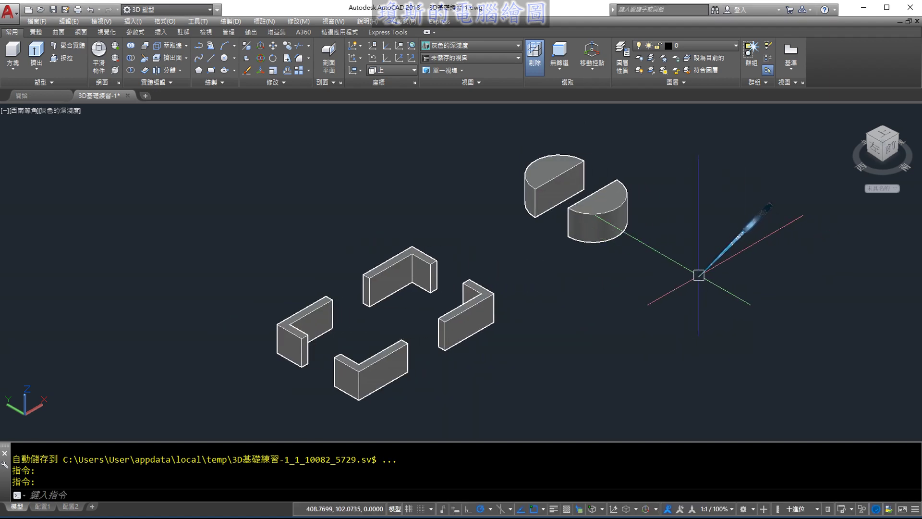
mouse_move(700, 159)
left_mouse_down()
mouse_move(200, 381)
mouse_move(731, 195)
mouse_move(519, 143)
left_mouse_up()
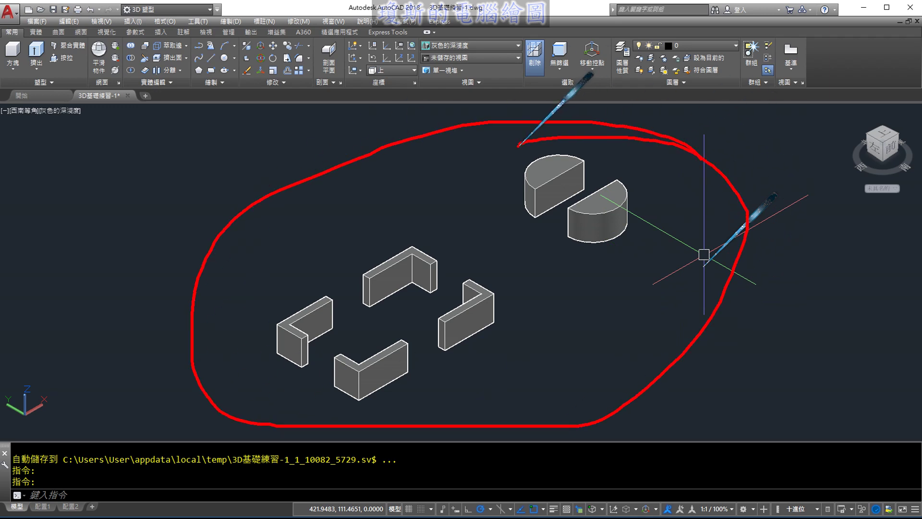
left_click_drag(504, 175, 409, 408)
left_click_drag(380, 229, 616, 346)
key("Escape")
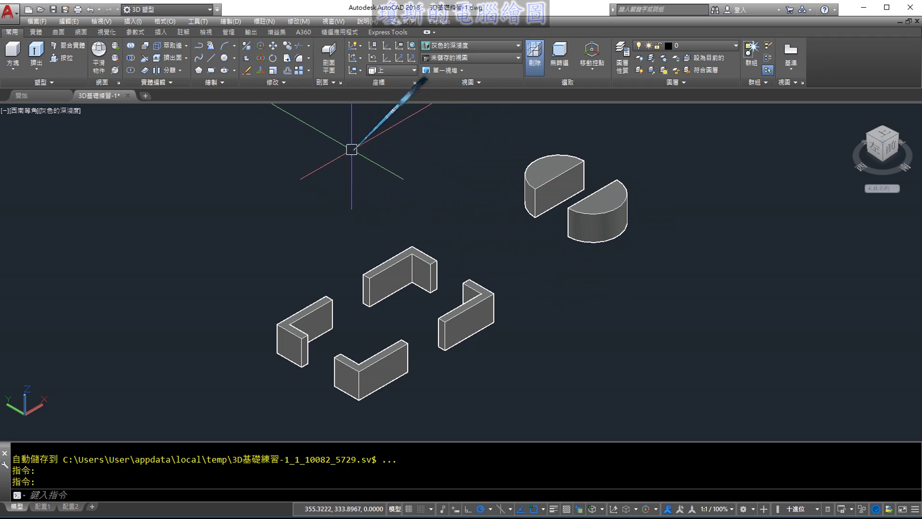
left_click(247, 72)
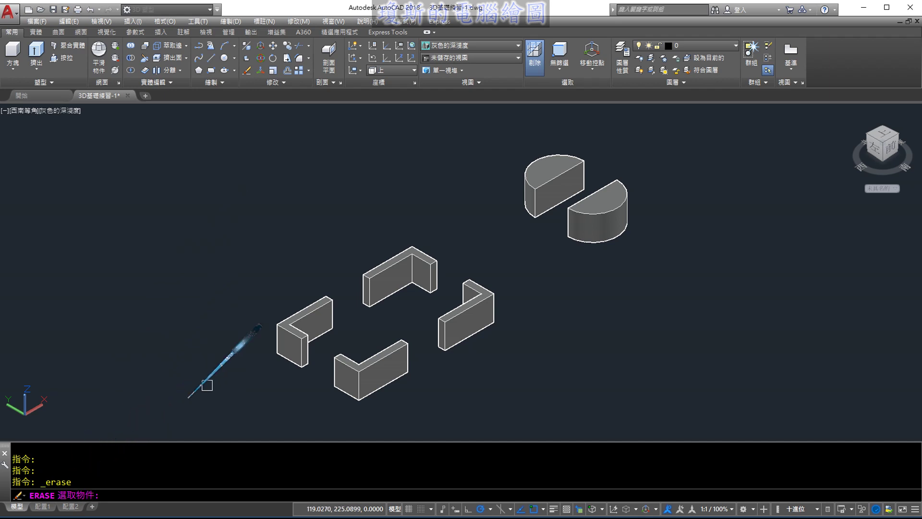
- Window-select all six 3D solids and erase them
left_click(681, 126)
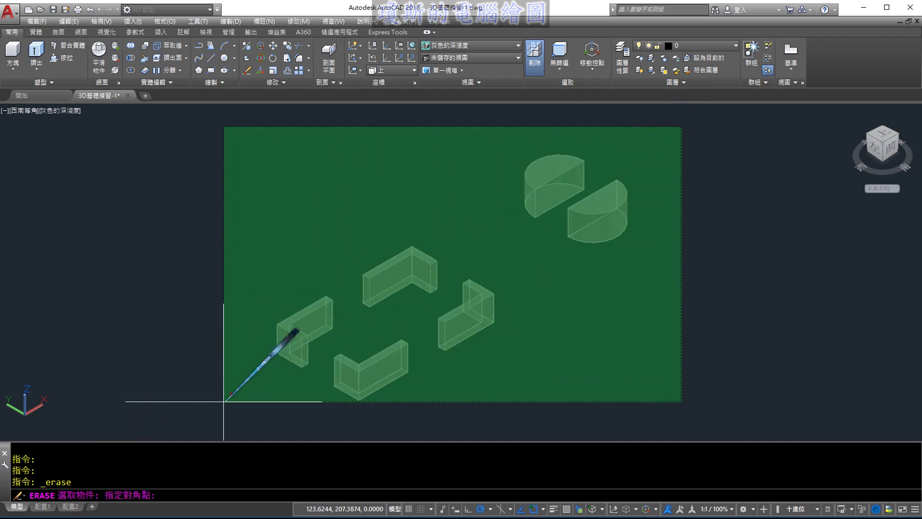
left_click(223, 401)
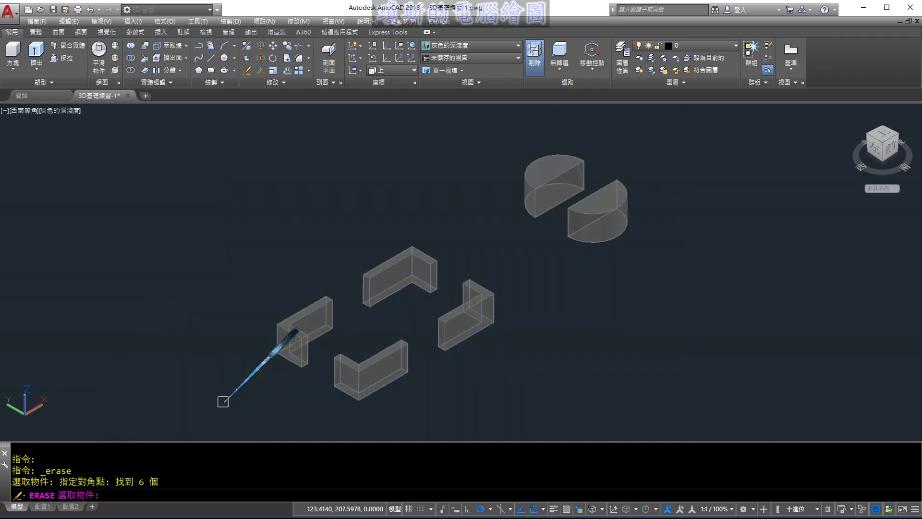
key("Return")
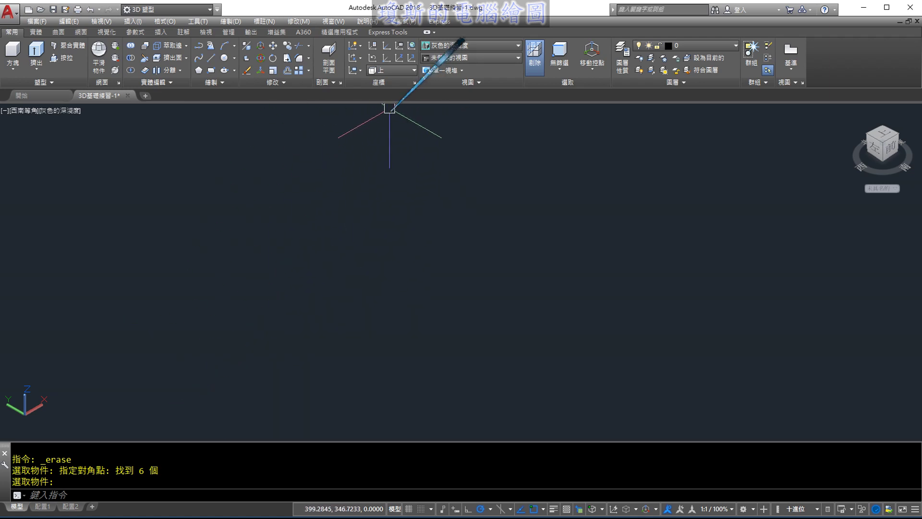
left_click_drag(334, 67, 395, 90)
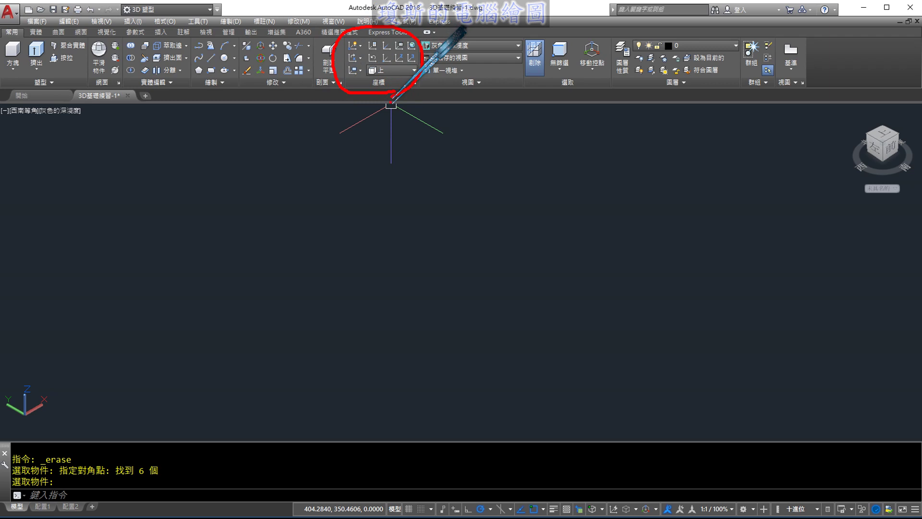
mouse_move(130, 126)
left_mouse_down()
mouse_move(130, 190)
mouse_move(163, 160)
left_mouse_up()
left_click_drag(81, 189, 195, 188)
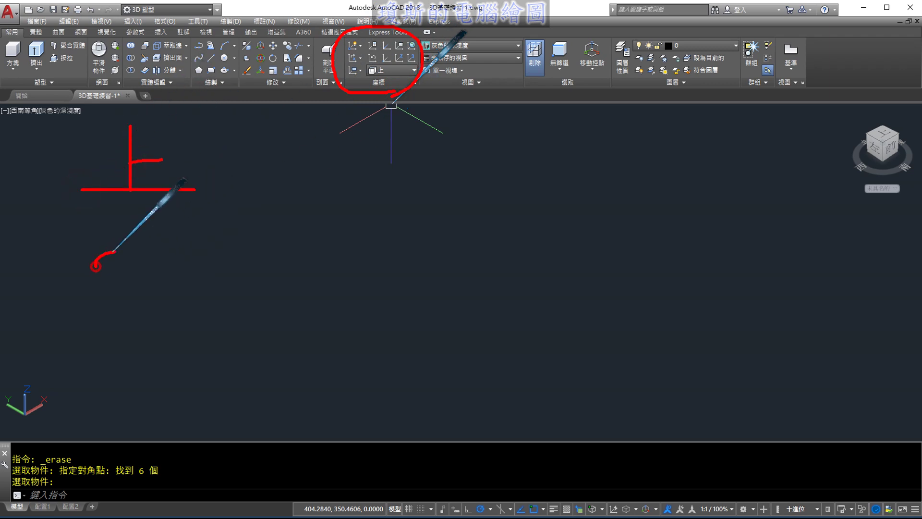
left_click_drag(114, 251, 139, 303)
left_click_drag(148, 254, 154, 304)
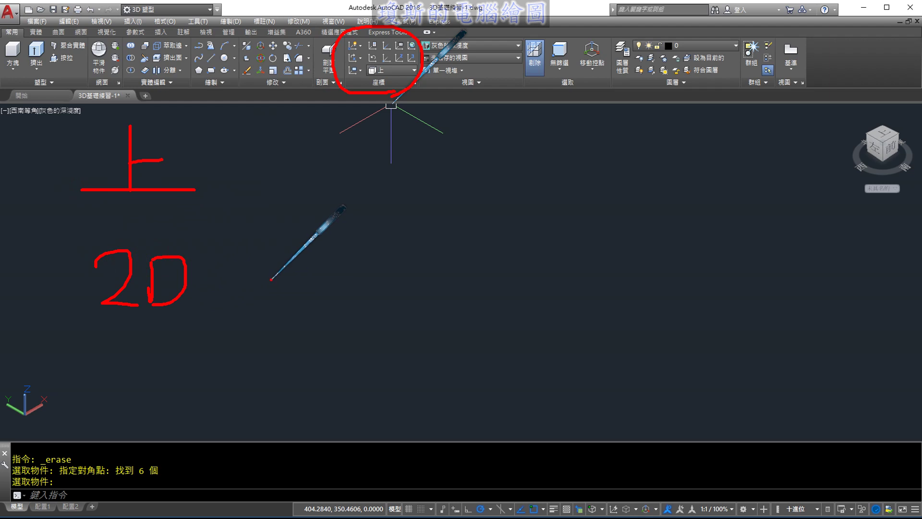
key("e")
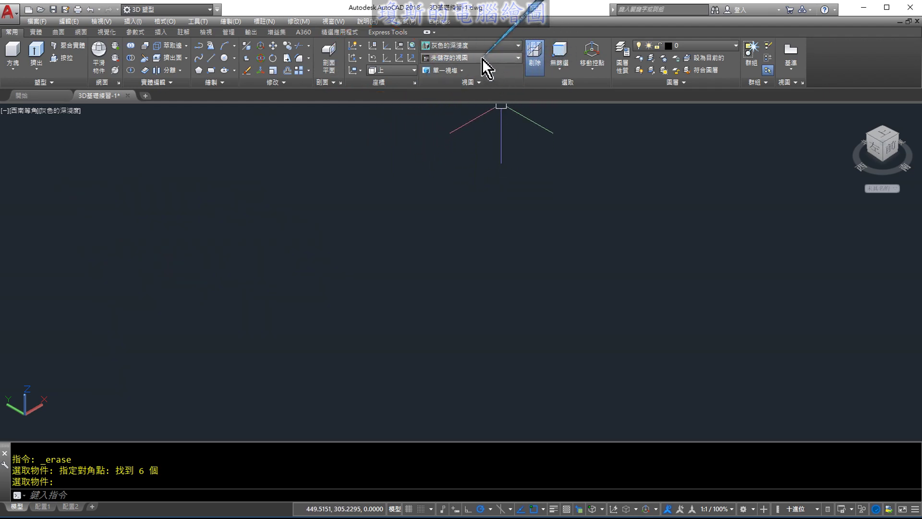
- Switch to the Top (上) view with the 2D Wireframe (2D 線架構) visual style
left_click(464, 58)
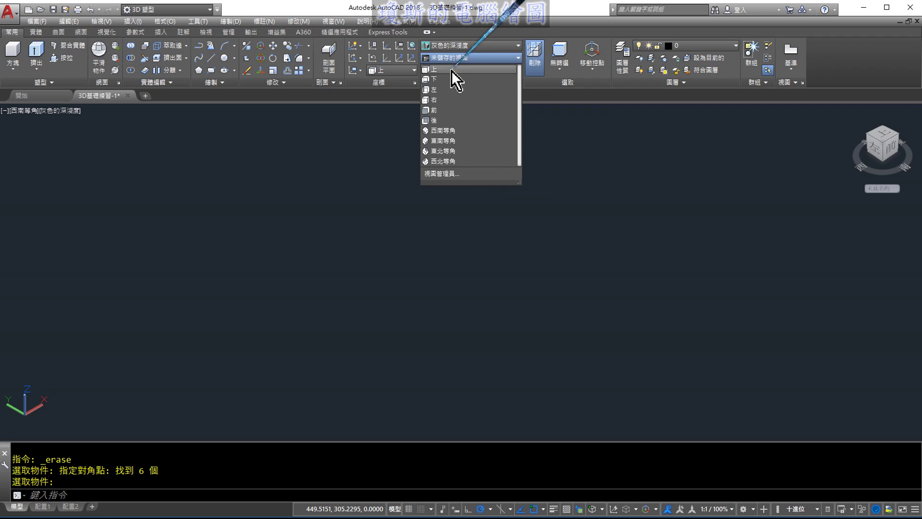
left_click(451, 69)
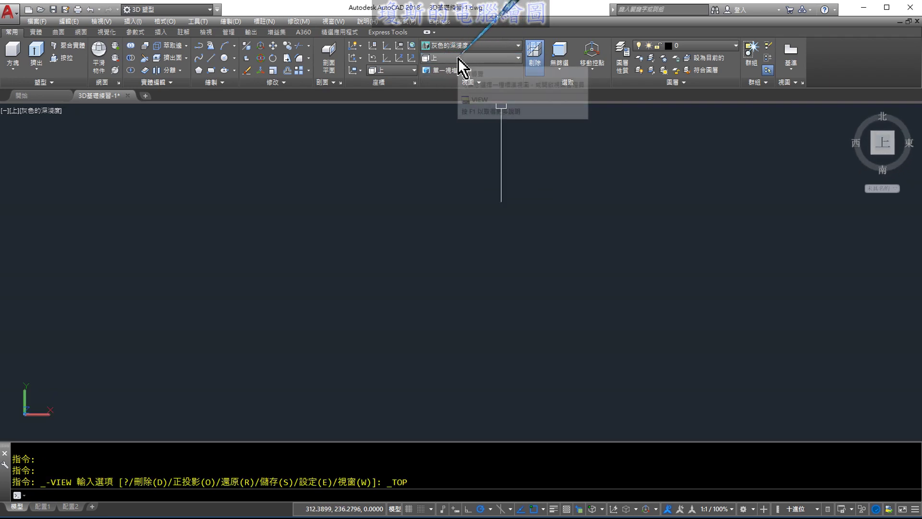
left_click(472, 48)
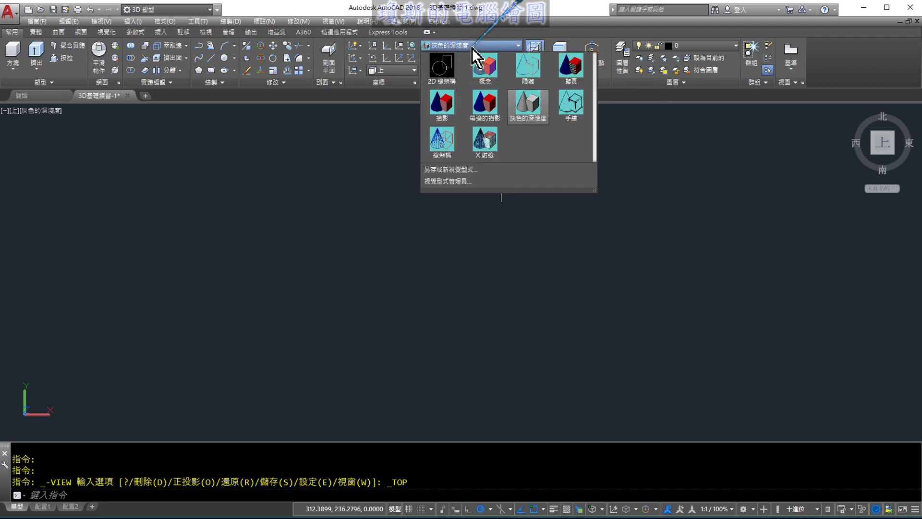
left_click(442, 64)
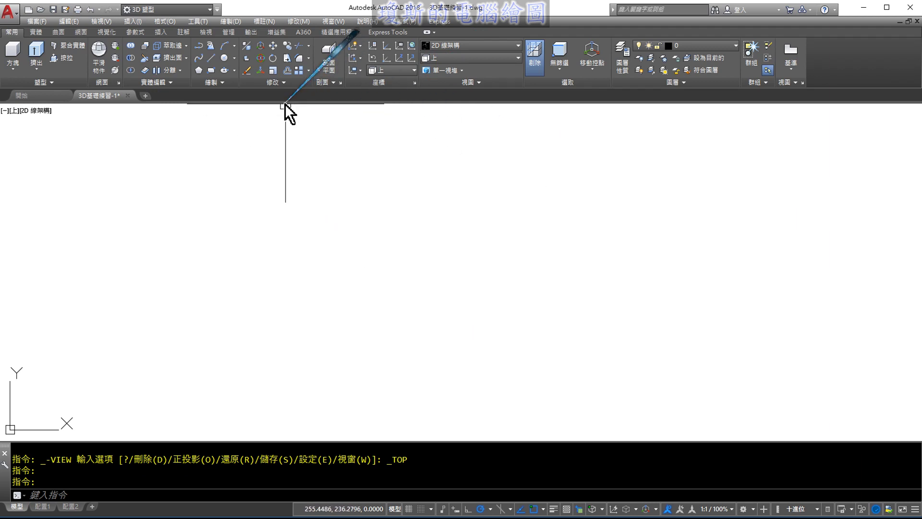
- Set the 2D model space uniform background to Black in Options > Display > Colors
left_click(202, 23)
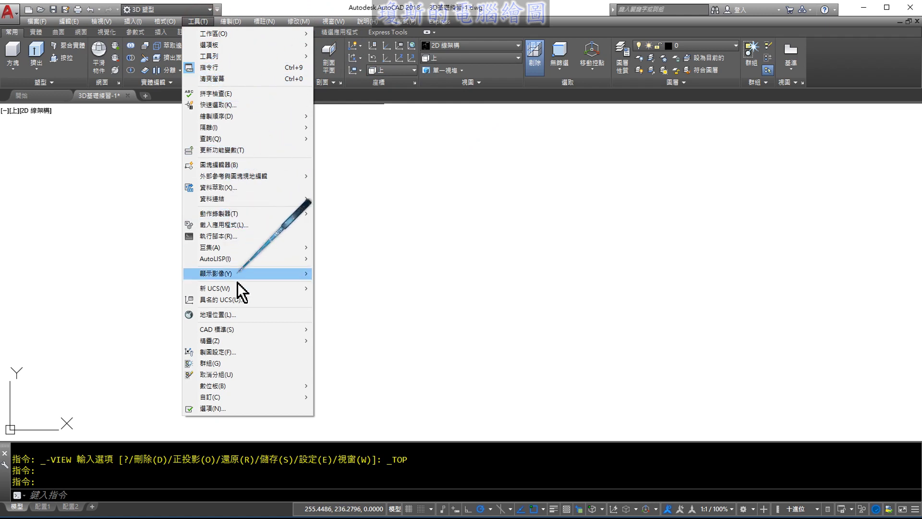
left_click(234, 407)
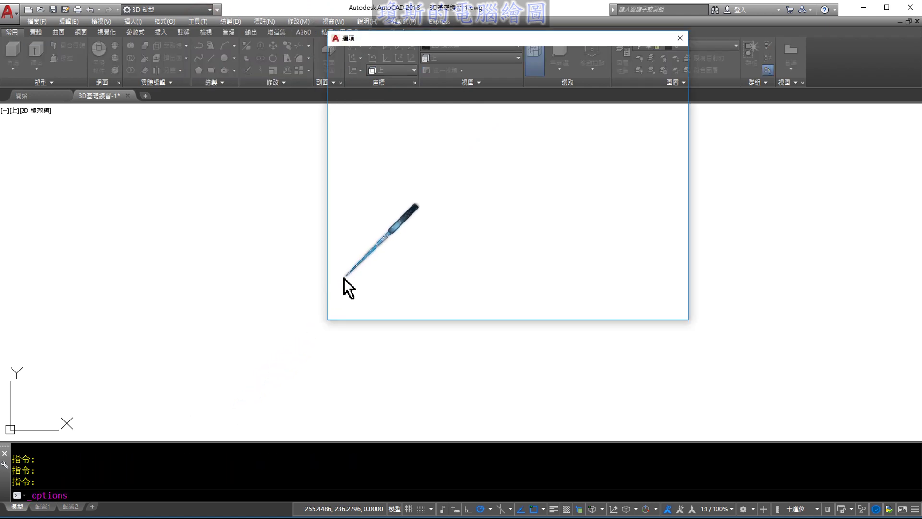
left_click(344, 64)
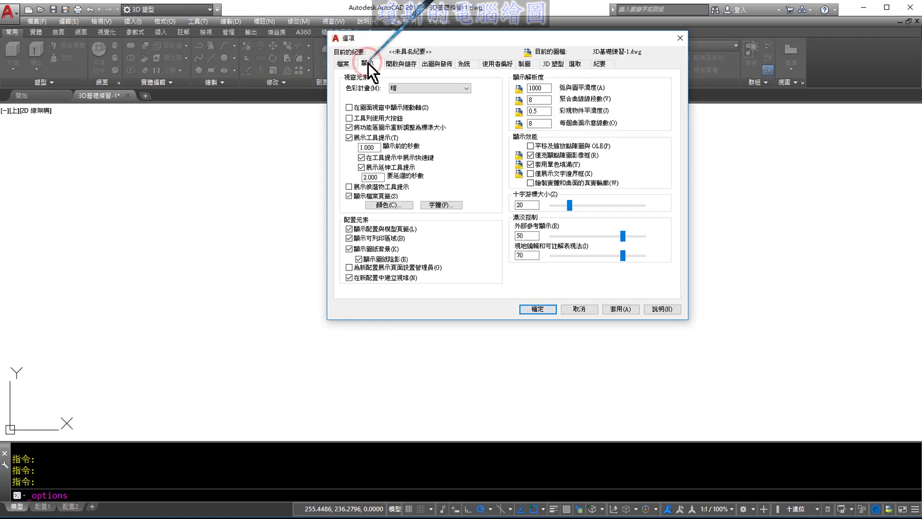
left_click(402, 206)
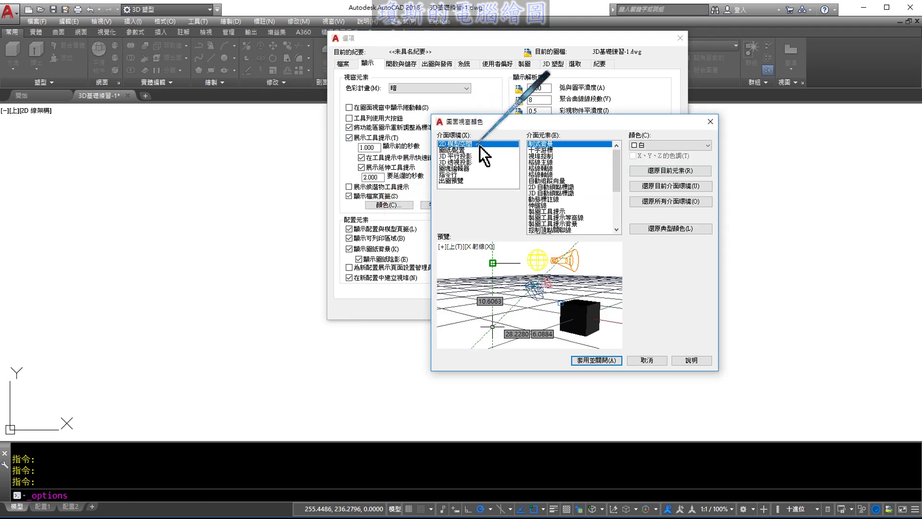
left_click(638, 144)
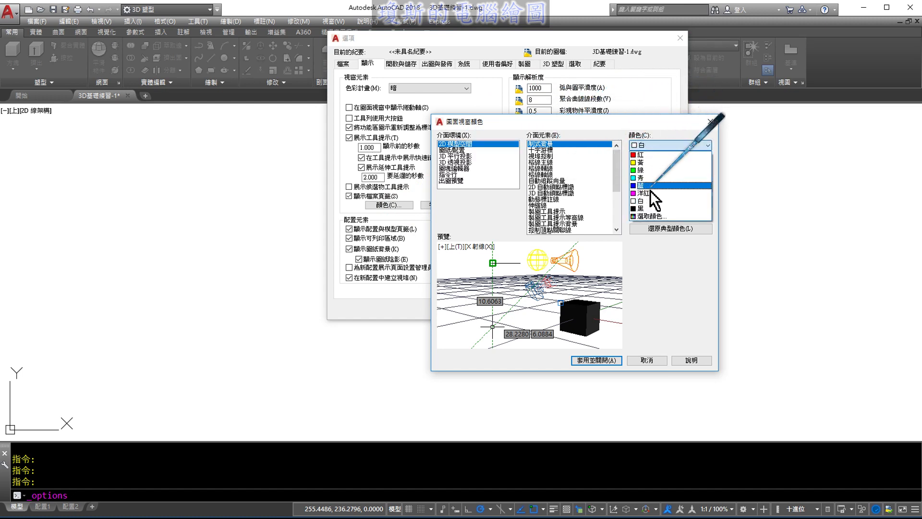
left_click(650, 211)
left_click(611, 360)
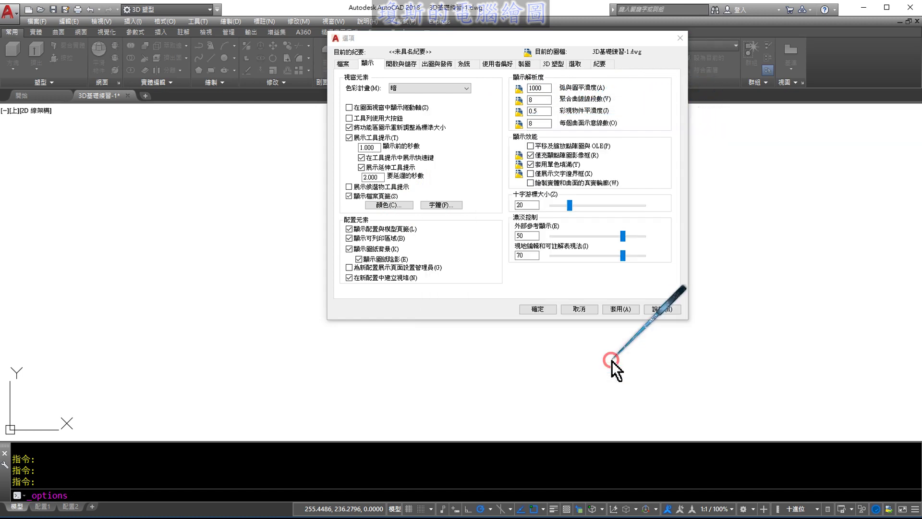
left_click(619, 309)
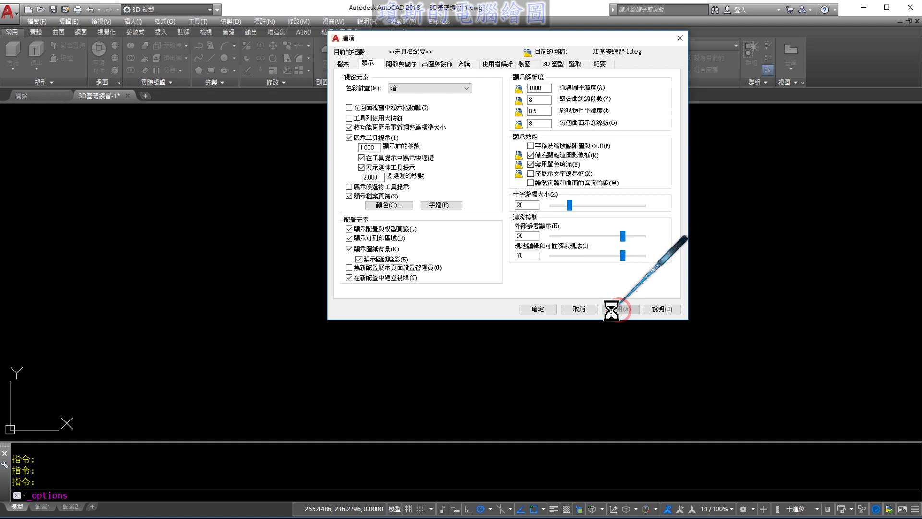
left_click(533, 310)
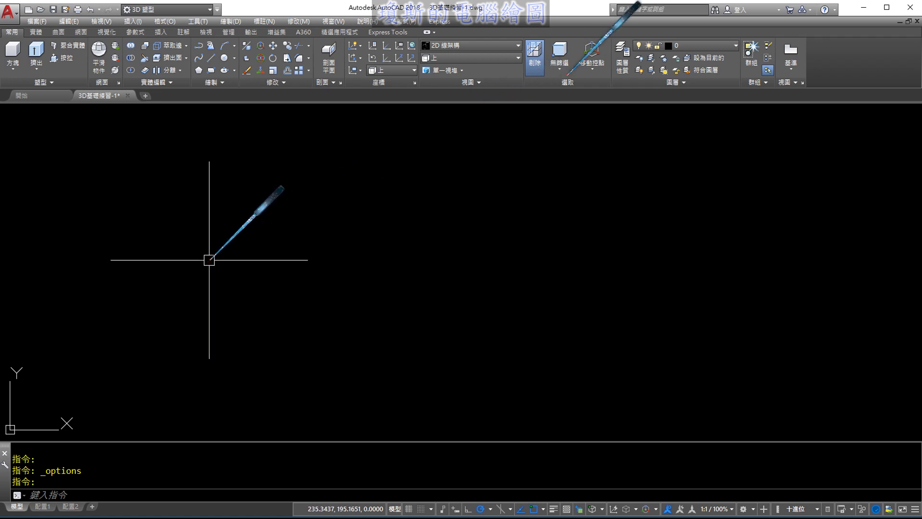
- Sketch a freehand 3D box with a ticked vertical height dimension line on its left
left_click_drag(588, 50, 752, 168)
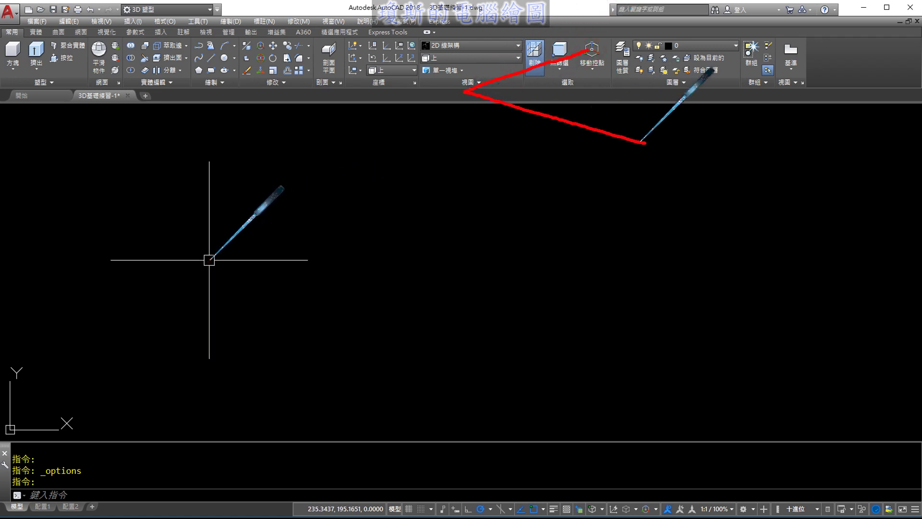
mouse_move(627, 51)
left_mouse_down()
mouse_move(819, 111)
mouse_move(758, 159)
mouse_move(743, 488)
left_mouse_up()
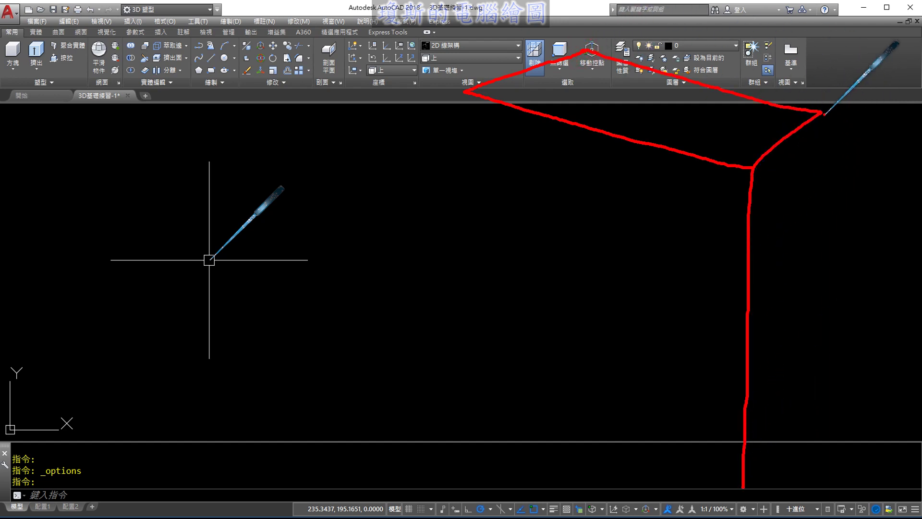
mouse_move(823, 113)
left_mouse_down()
mouse_move(817, 418)
mouse_move(733, 477)
left_mouse_up()
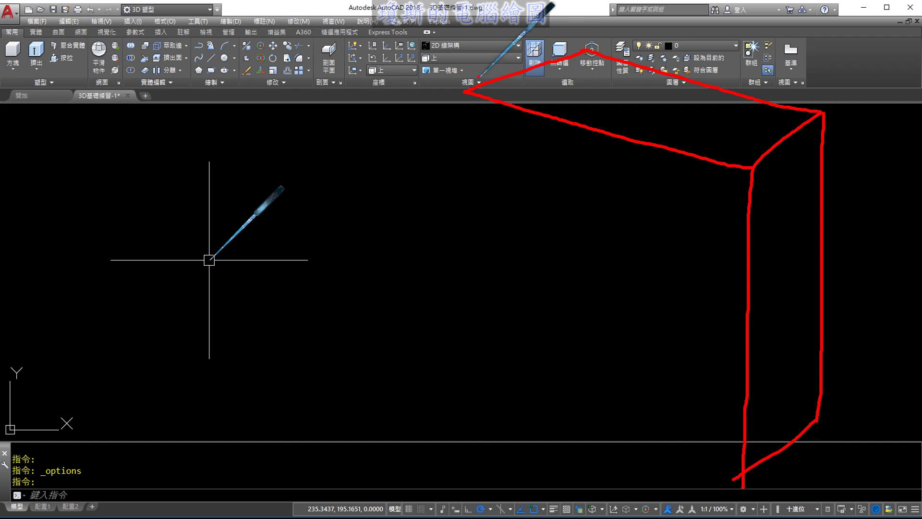
mouse_move(465, 92)
left_mouse_down()
mouse_move(464, 398)
mouse_move(718, 456)
left_mouse_up()
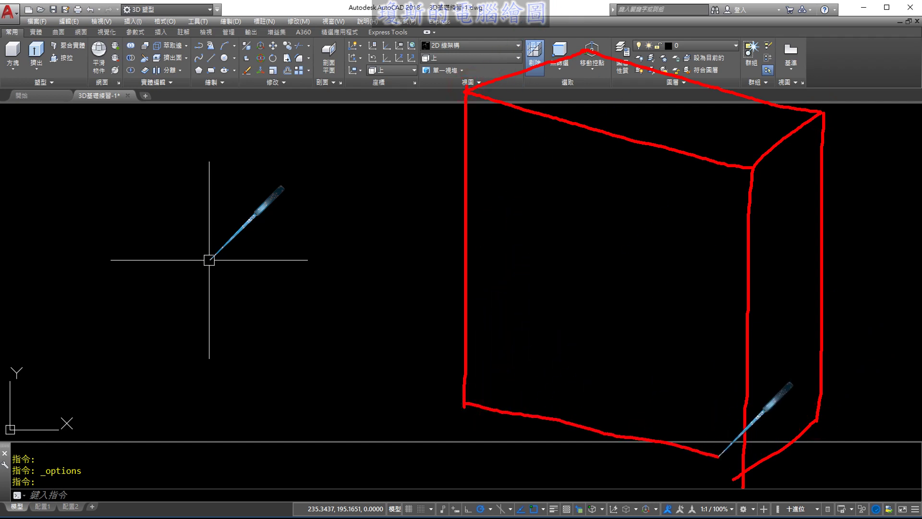
left_click_drag(447, 406, 343, 368)
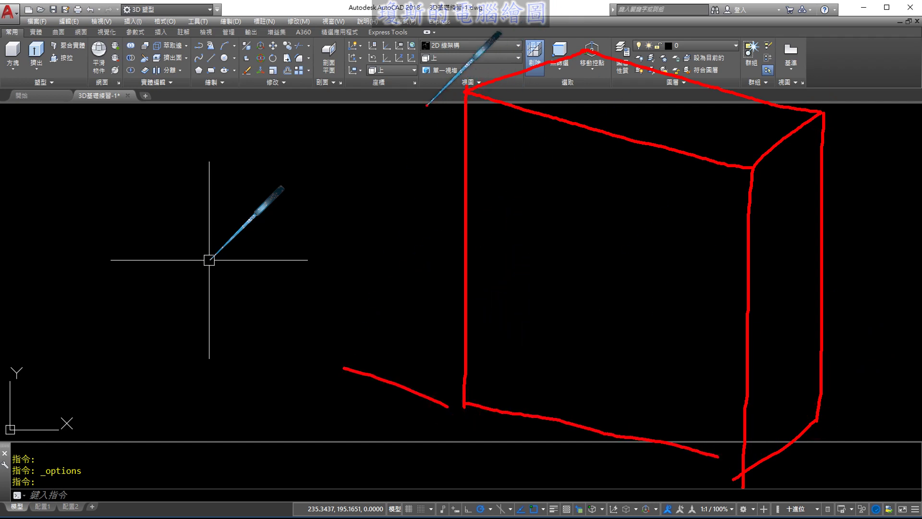
mouse_move(447, 90)
left_mouse_down()
mouse_move(388, 70)
mouse_move(412, 253)
mouse_move(410, 425)
left_mouse_up()
left_click_drag(421, 369, 384, 415)
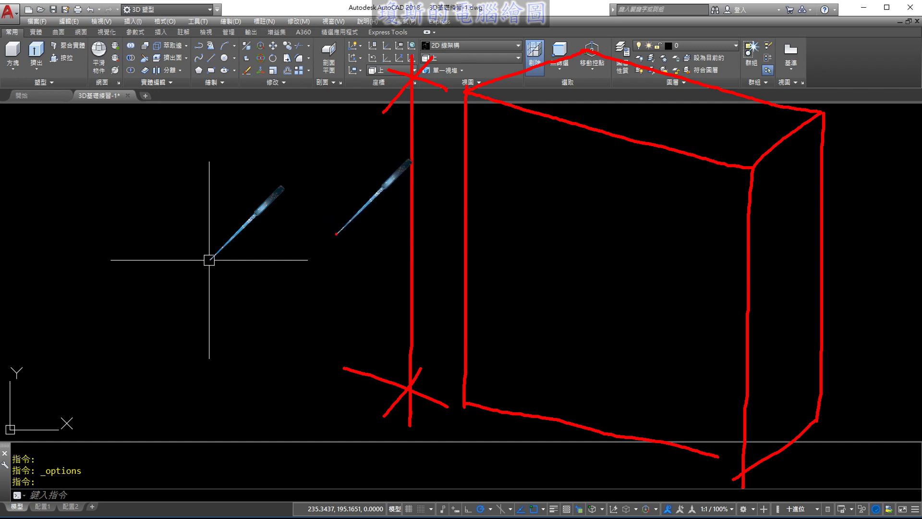
- Write the 120 height value and the units note 單位:Cm
mouse_move(330, 227)
left_mouse_down()
mouse_move(330, 275)
mouse_move(350, 265)
left_mouse_up()
left_click_drag(381, 231, 381, 233)
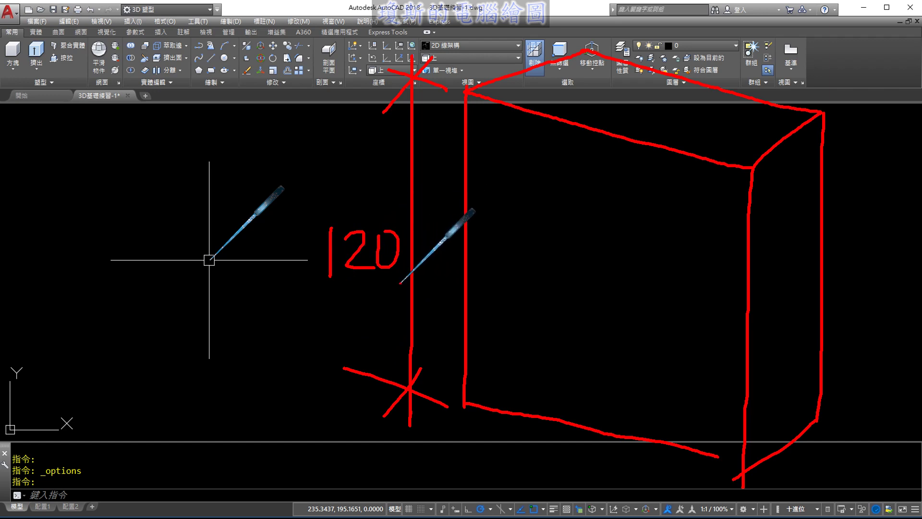
mouse_move(400, 287)
left_mouse_down()
mouse_move(350, 199)
mouse_move(407, 292)
left_mouse_up()
mouse_move(48, 94)
left_mouse_down()
mouse_move(57, 116)
mouse_move(89, 115)
mouse_move(72, 159)
mouse_move(96, 179)
left_mouse_up()
left_click_drag(72, 144, 72, 207)
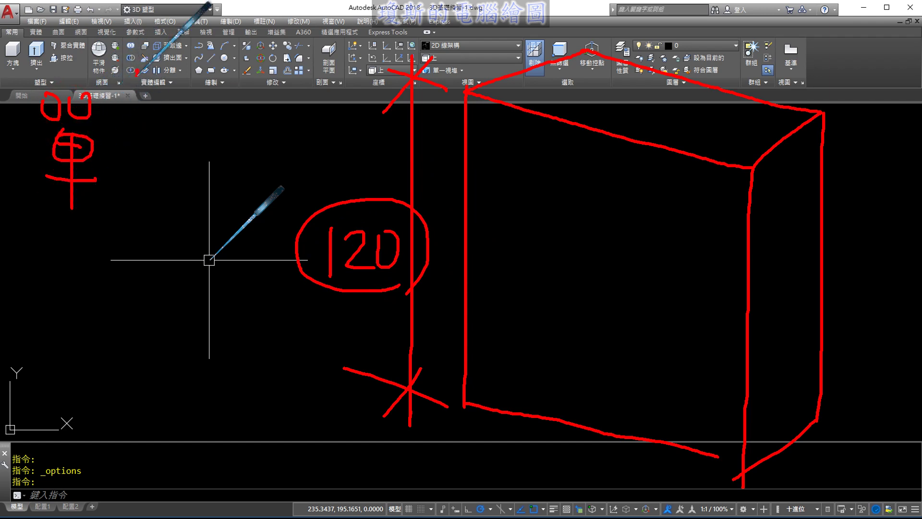
left_click_drag(116, 137, 123, 166)
mouse_move(129, 91)
left_mouse_down()
mouse_move(101, 116)
mouse_move(153, 103)
left_mouse_up()
left_click_drag(168, 125, 172, 181)
left_click_drag(194, 139, 196, 141)
left_click_drag(192, 150, 198, 153)
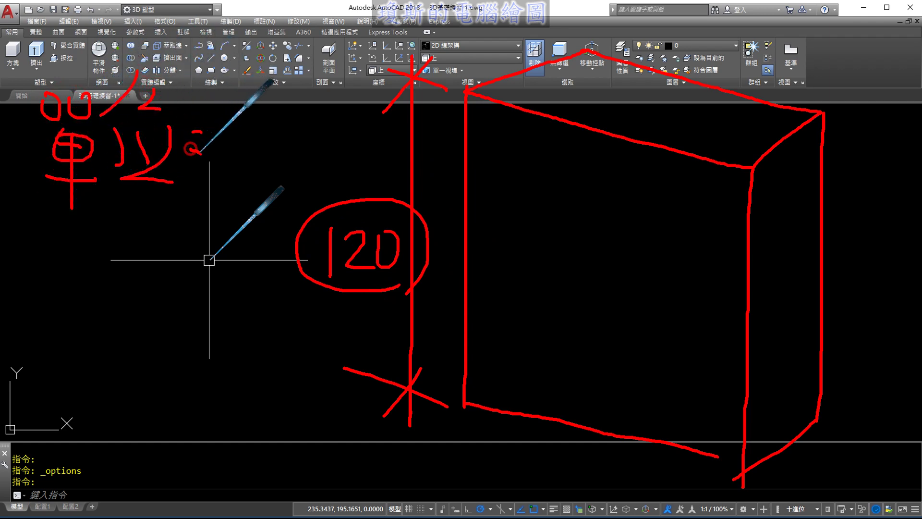
left_click_drag(250, 124, 253, 169)
left_click_drag(268, 136, 321, 172)
left_click(362, 148)
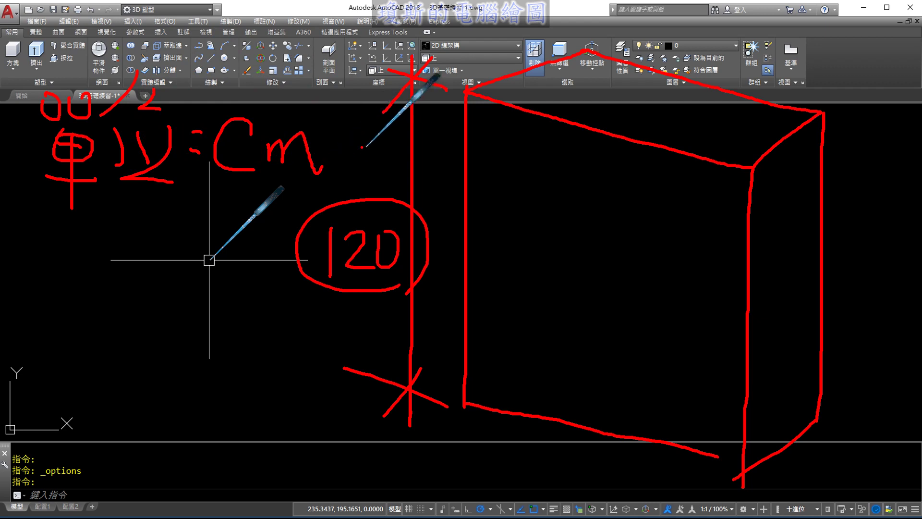
- Sketch and label the 80 width along the bottom and 35 depth on the right
left_click_drag(451, 424, 406, 455)
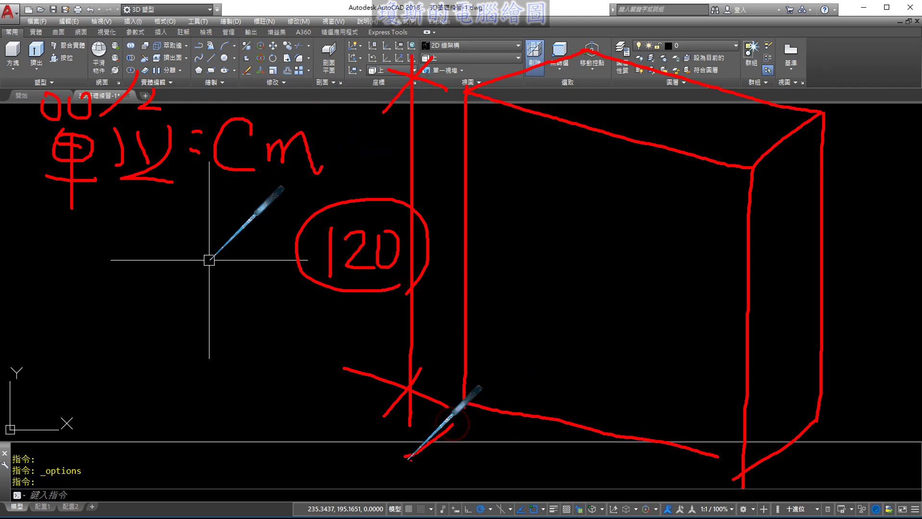
left_click_drag(713, 476, 669, 509)
mouse_move(405, 442)
left_mouse_down()
mouse_move(475, 452)
mouse_move(446, 472)
left_mouse_up()
mouse_move(539, 458)
left_mouse_down()
mouse_move(532, 489)
mouse_move(548, 459)
mouse_move(692, 486)
mouse_move(705, 498)
left_mouse_up()
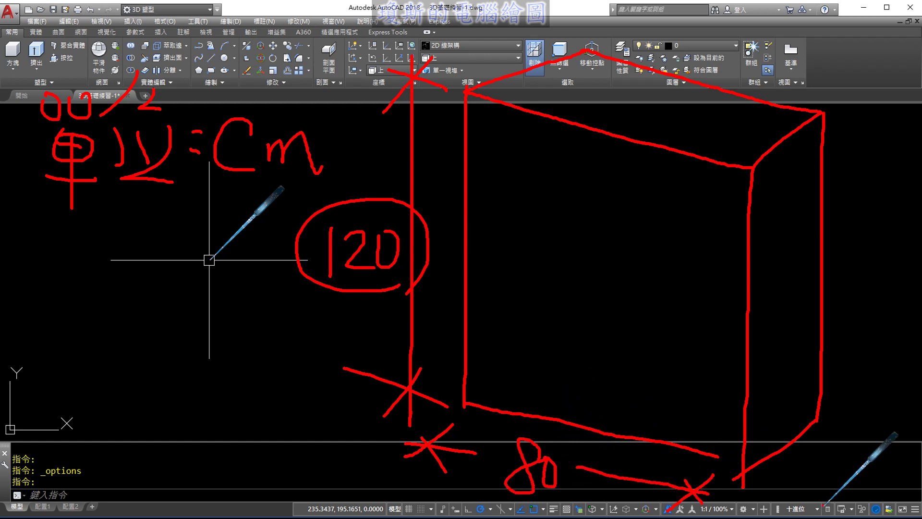
left_click_drag(766, 185, 866, 219)
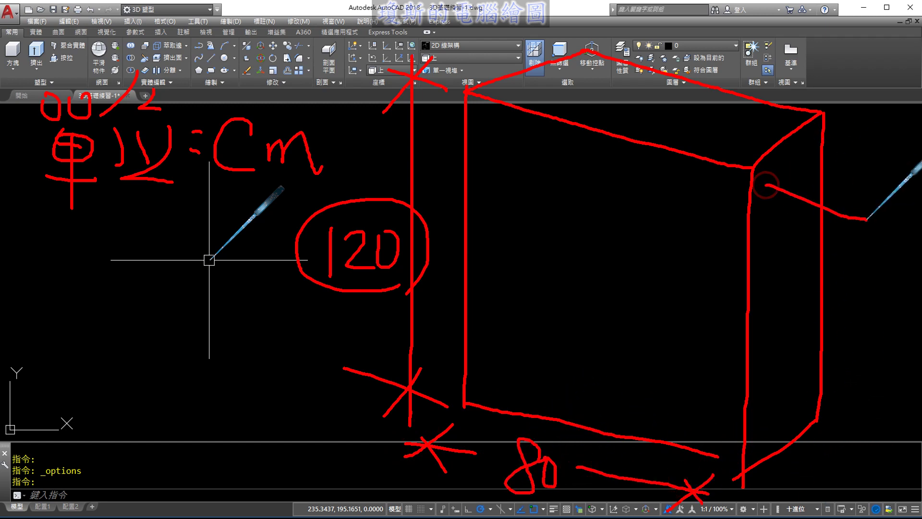
left_click_drag(836, 124, 895, 145)
left_click_drag(788, 217, 901, 126)
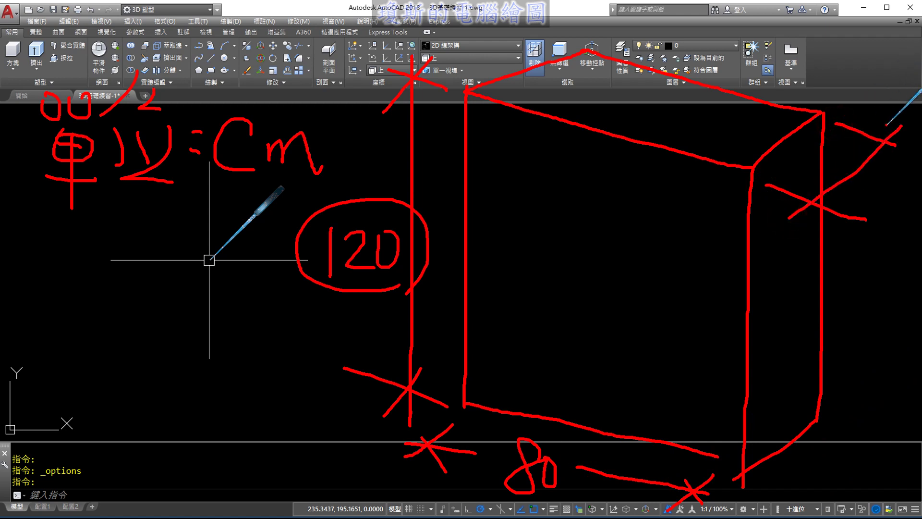
left_click_drag(808, 185, 809, 226)
left_click_drag(851, 187, 853, 200)
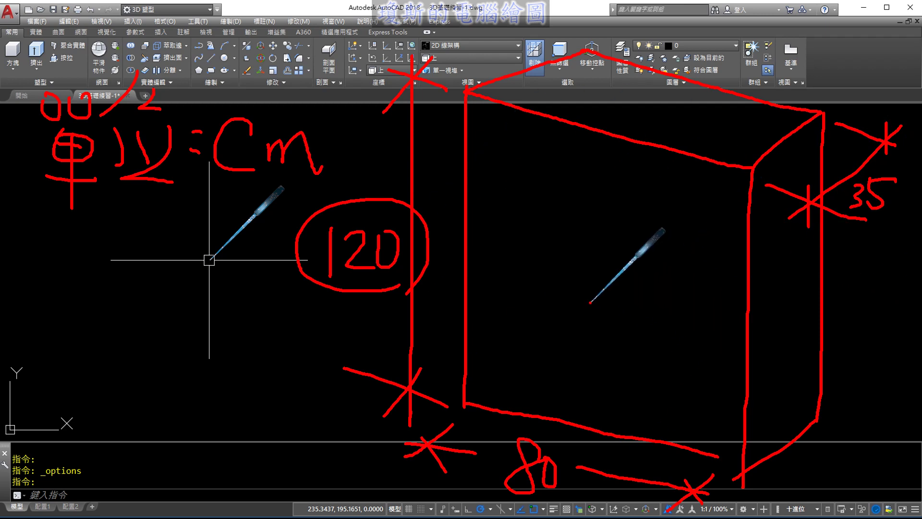
- Sketch the inner frame edges and a 5 cm board-thickness arrow from the top board
mouse_move(477, 114)
left_mouse_down()
mouse_move(480, 386)
mouse_move(728, 434)
mouse_move(529, 129)
mouse_move(730, 188)
mouse_move(721, 434)
left_mouse_up()
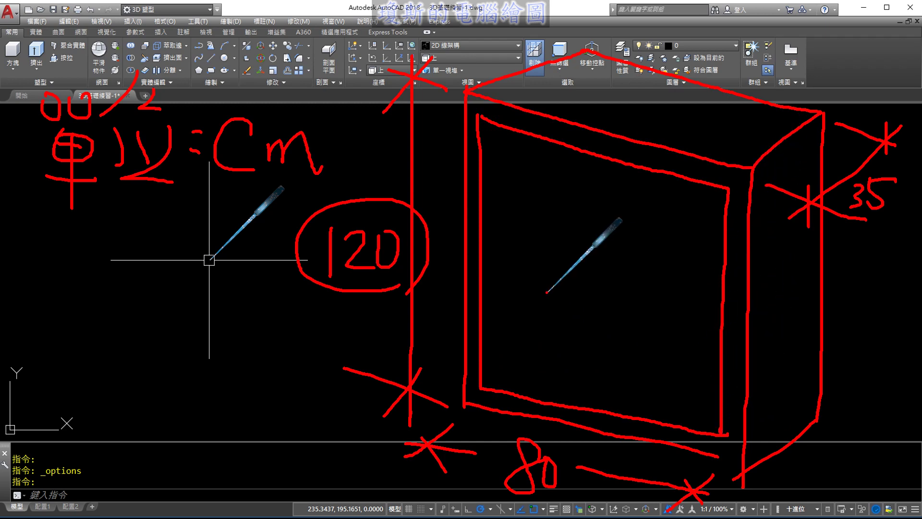
left_click_drag(478, 383, 564, 286)
mouse_move(561, 153)
left_mouse_down()
mouse_move(564, 285)
mouse_move(721, 316)
left_mouse_up()
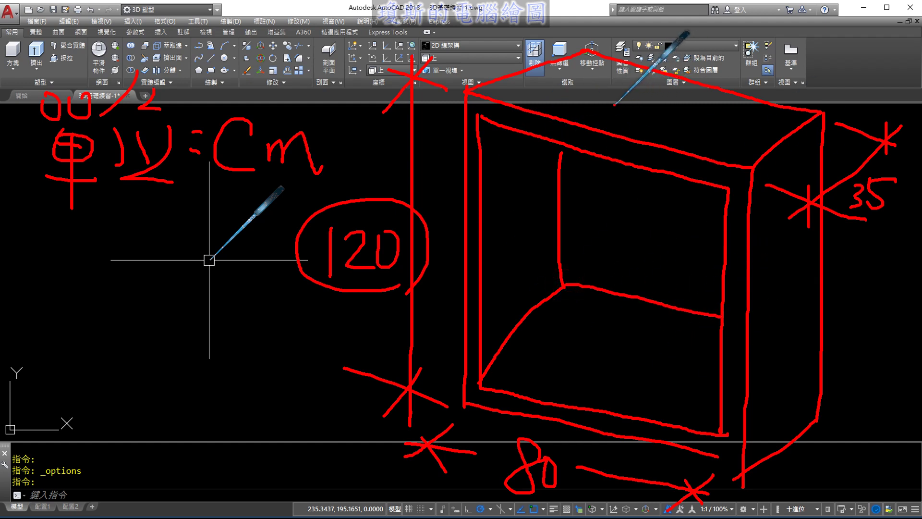
left_click_drag(609, 96, 609, 264)
left_click_drag(608, 160, 621, 180)
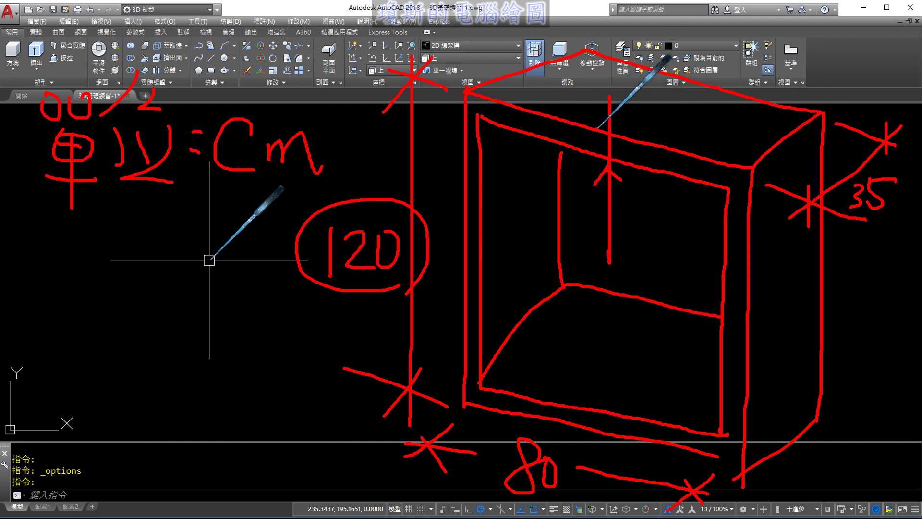
left_click_drag(598, 116, 630, 107)
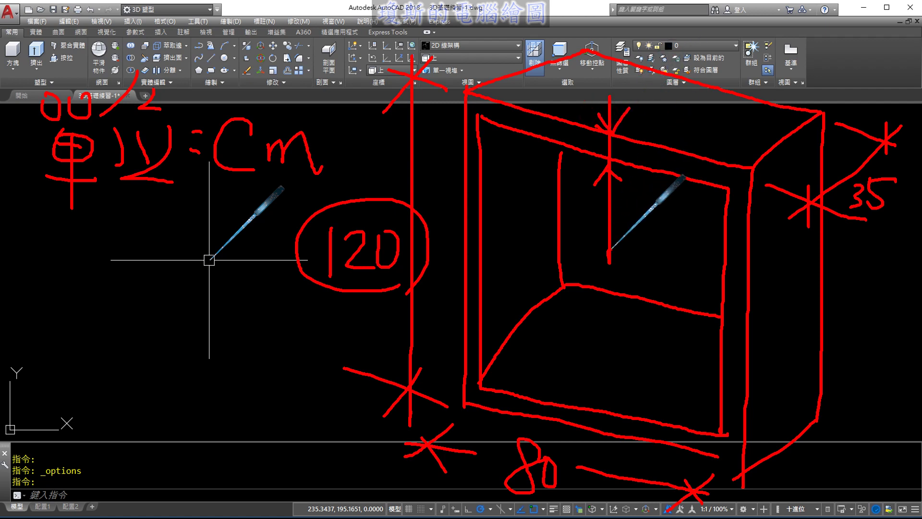
left_click_drag(608, 262, 660, 269)
mouse_move(630, 213)
left_mouse_down()
mouse_move(646, 246)
mouse_move(628, 248)
left_mouse_up()
left_click_drag(627, 221, 658, 219)
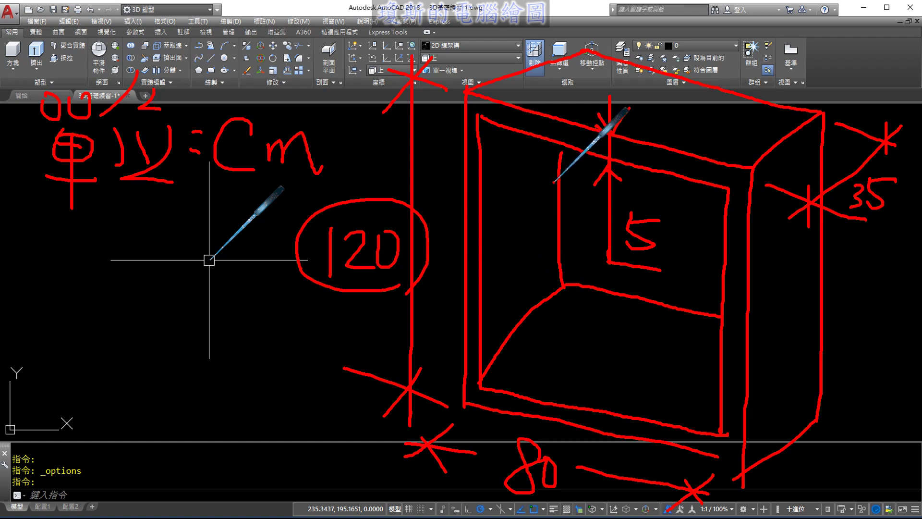
- Sketch the upper and lower shelf lines with arrows pointing to them
mouse_move(554, 185)
left_mouse_down()
mouse_move(486, 198)
mouse_move(704, 244)
left_mouse_up()
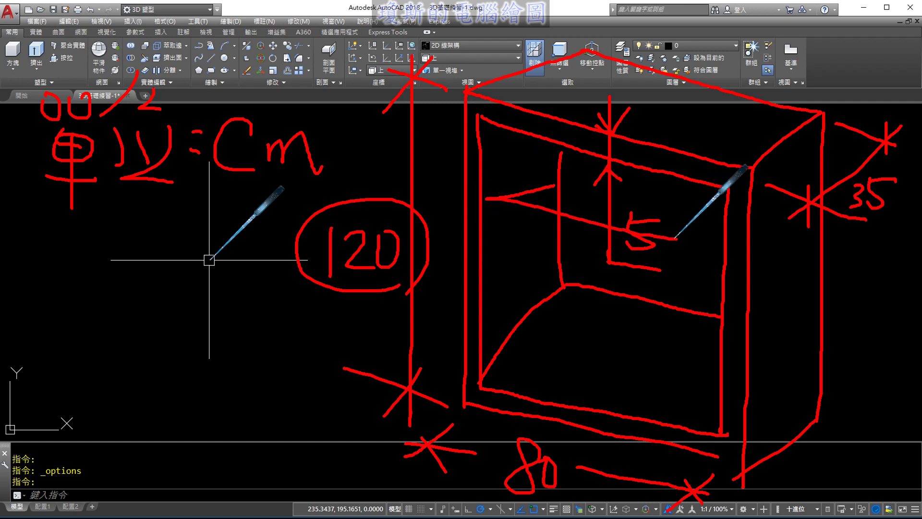
left_click_drag(565, 187, 735, 211)
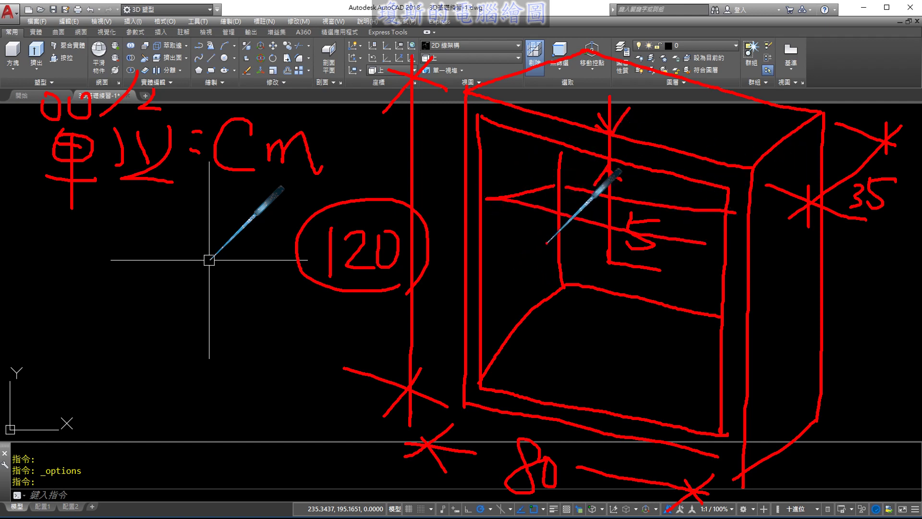
mouse_move(549, 240)
left_mouse_down()
mouse_move(476, 259)
mouse_move(706, 294)
left_mouse_up()
left_click_drag(569, 253, 716, 266)
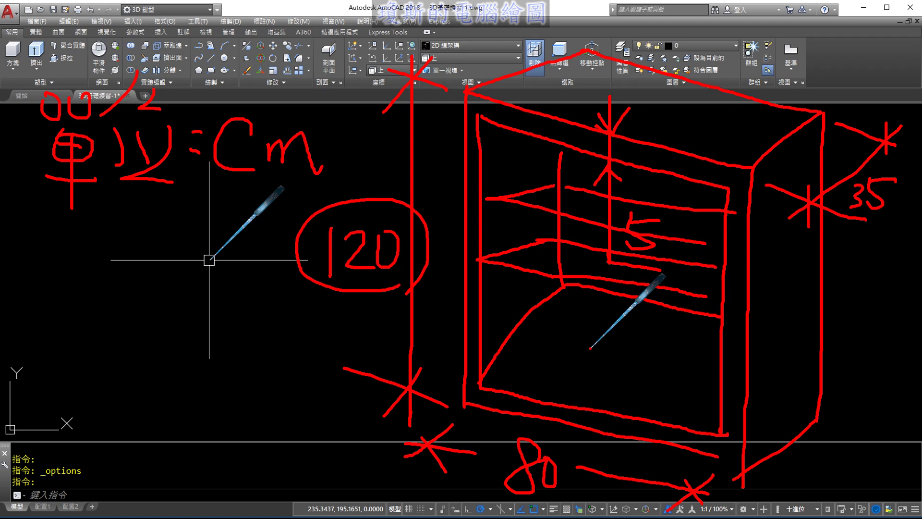
- Clear the old marks and sketch a fresh cabinet box outline
key("Escape")
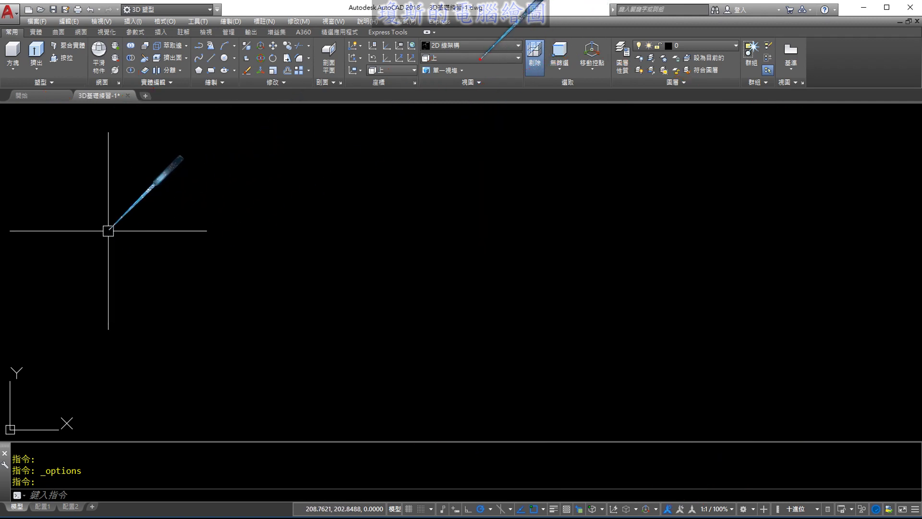
mouse_move(481, 58)
left_mouse_down()
mouse_move(377, 123)
mouse_move(732, 203)
left_mouse_up()
mouse_move(447, 52)
left_mouse_down()
mouse_move(788, 116)
mouse_move(726, 213)
mouse_move(719, 464)
left_mouse_up()
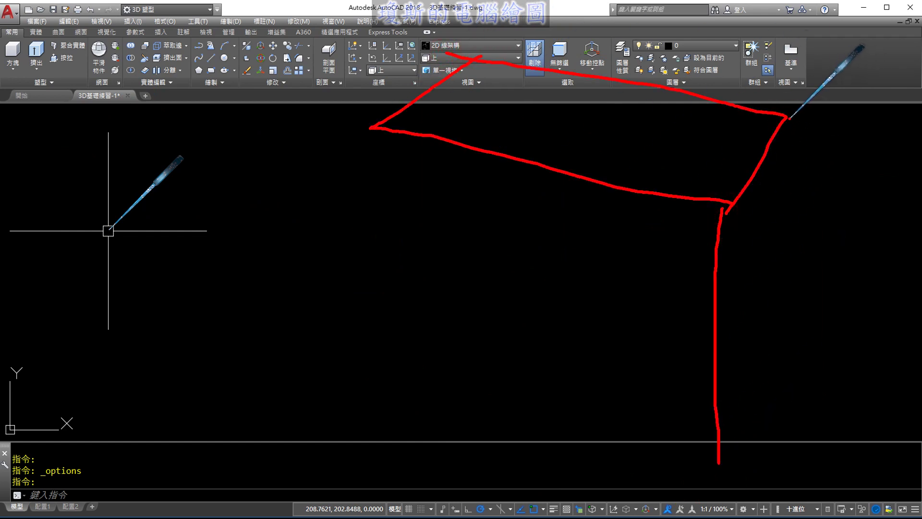
mouse_move(789, 118)
left_mouse_down()
mouse_move(802, 432)
mouse_move(721, 475)
left_mouse_up()
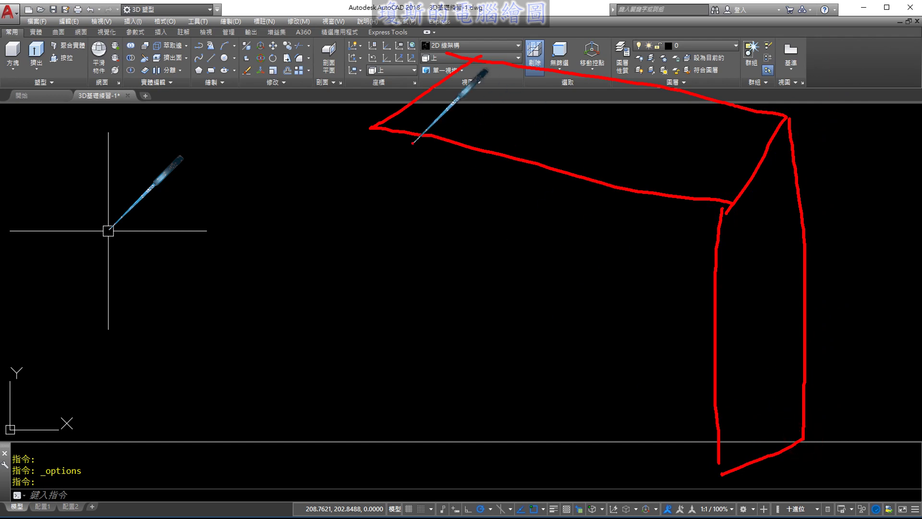
mouse_move(393, 136)
left_mouse_down()
mouse_move(405, 436)
mouse_move(689, 473)
left_mouse_up()
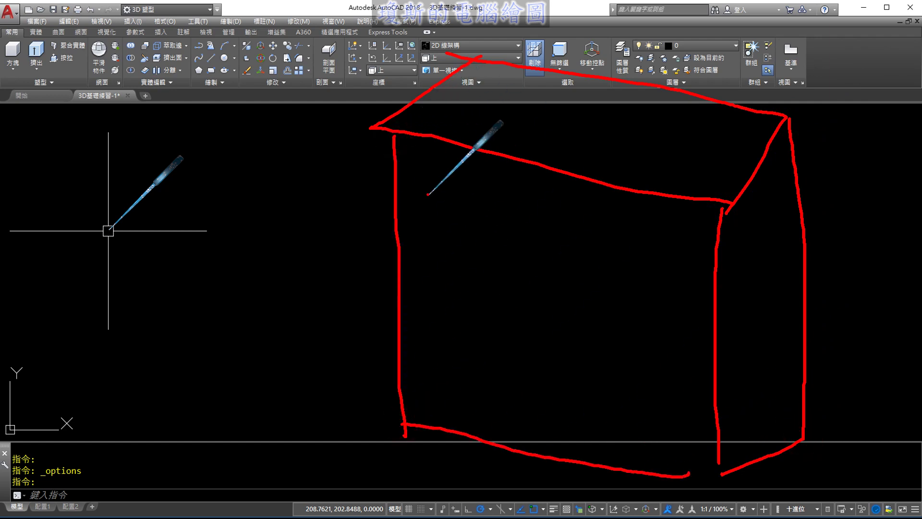
- Sketch the two upper openings on either side of the centre divider
left_click_drag(411, 164, 417, 253)
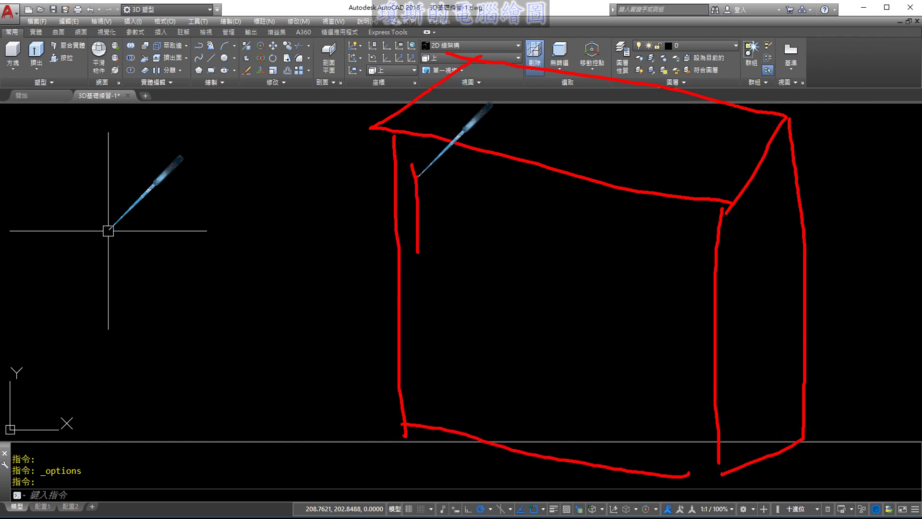
mouse_move(411, 165)
left_mouse_down()
mouse_move(530, 193)
mouse_move(537, 264)
left_mouse_up()
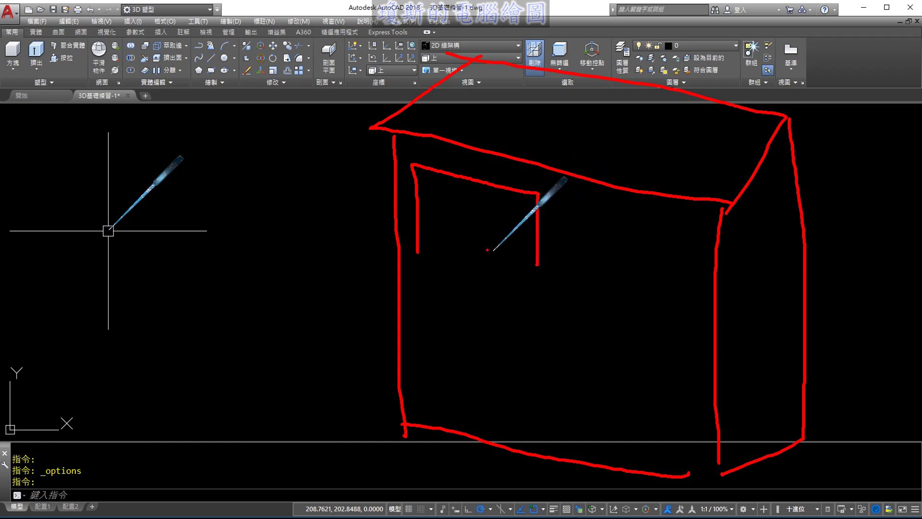
left_click_drag(417, 246, 535, 274)
left_click_drag(549, 198, 554, 272)
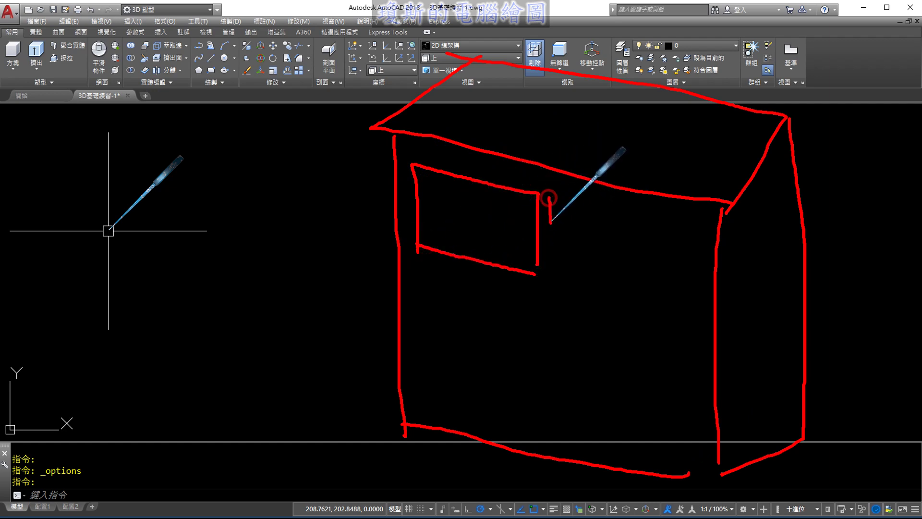
mouse_move(554, 197)
left_mouse_down()
mouse_move(681, 222)
mouse_move(683, 301)
left_mouse_up()
left_click_drag(560, 275, 676, 301)
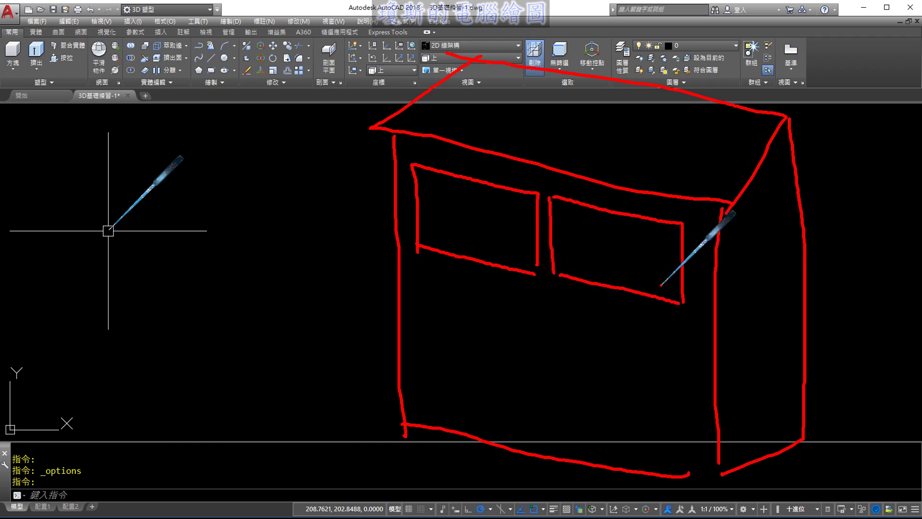
- Sketch the middle-left and middle-right openings below the upper ones
left_click_drag(418, 270, 415, 357)
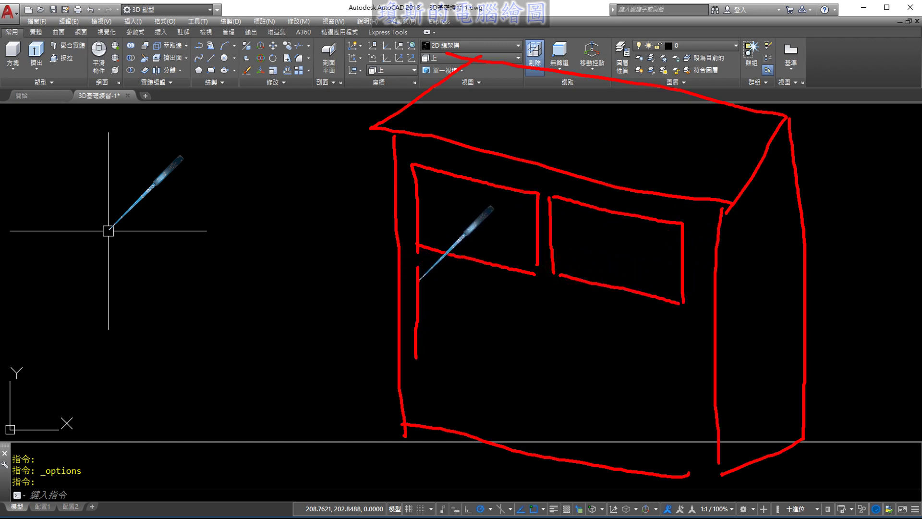
mouse_move(417, 271)
left_mouse_down()
mouse_move(501, 285)
mouse_move(531, 325)
mouse_move(533, 372)
left_mouse_up()
left_click_drag(411, 345, 542, 374)
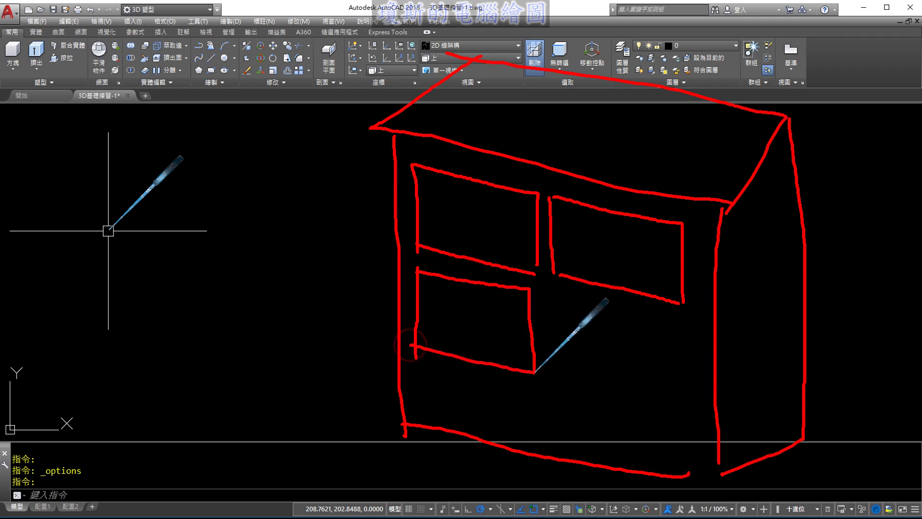
left_click_drag(554, 303, 562, 375)
mouse_move(553, 292)
left_mouse_down()
mouse_move(677, 317)
mouse_move(679, 394)
left_mouse_up()
left_click_drag(570, 378, 690, 393)
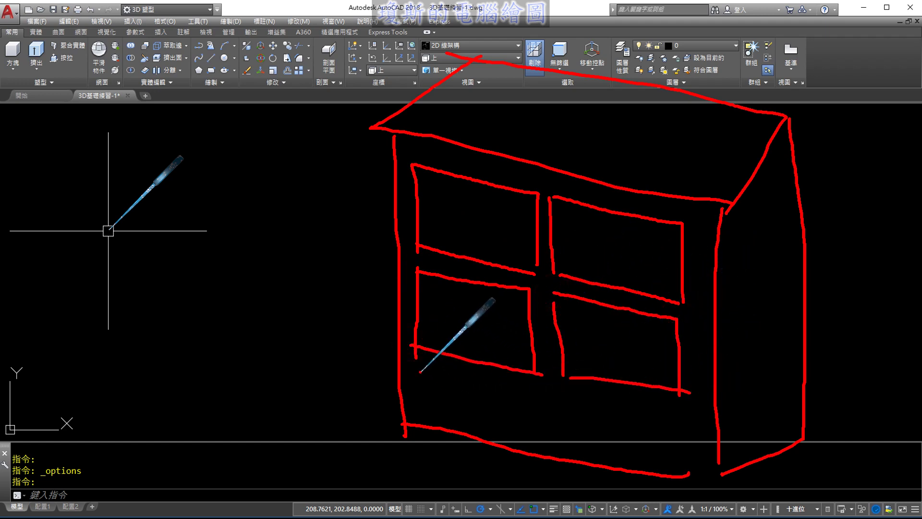
- Sketch the left and right bottom drawers
mouse_move(418, 366)
left_mouse_down()
mouse_move(421, 405)
mouse_move(511, 435)
left_mouse_up()
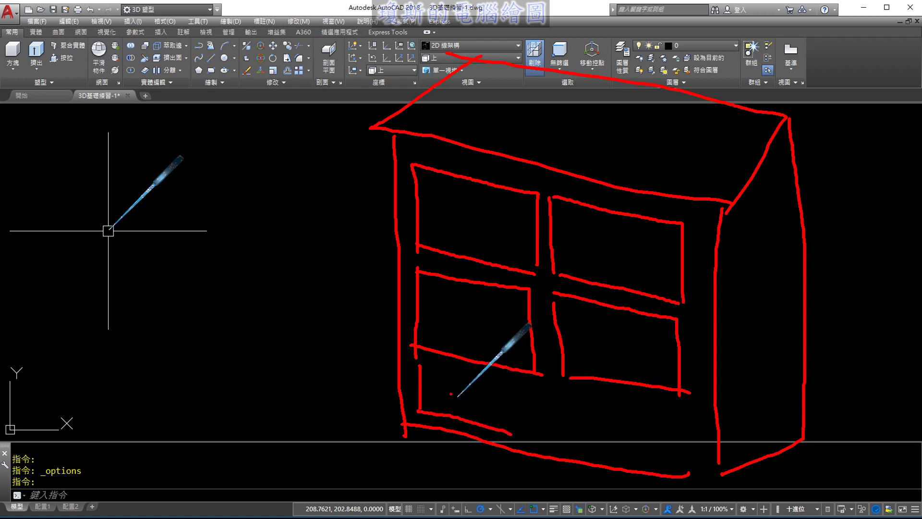
mouse_move(422, 374)
left_mouse_down()
mouse_move(537, 386)
mouse_move(531, 439)
left_mouse_up()
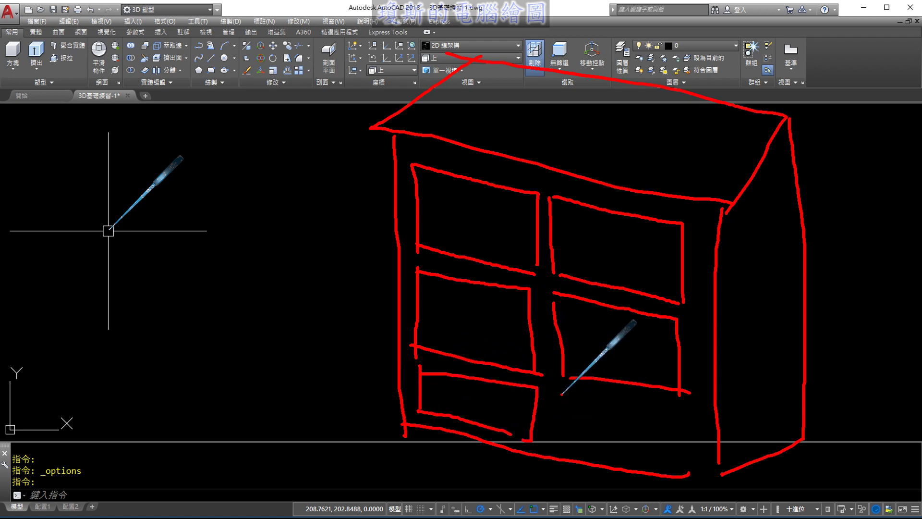
mouse_move(562, 394)
left_mouse_down()
mouse_move(561, 441)
mouse_move(682, 461)
left_mouse_up()
mouse_move(569, 394)
left_mouse_down()
mouse_move(683, 409)
mouse_move(681, 468)
left_mouse_up()
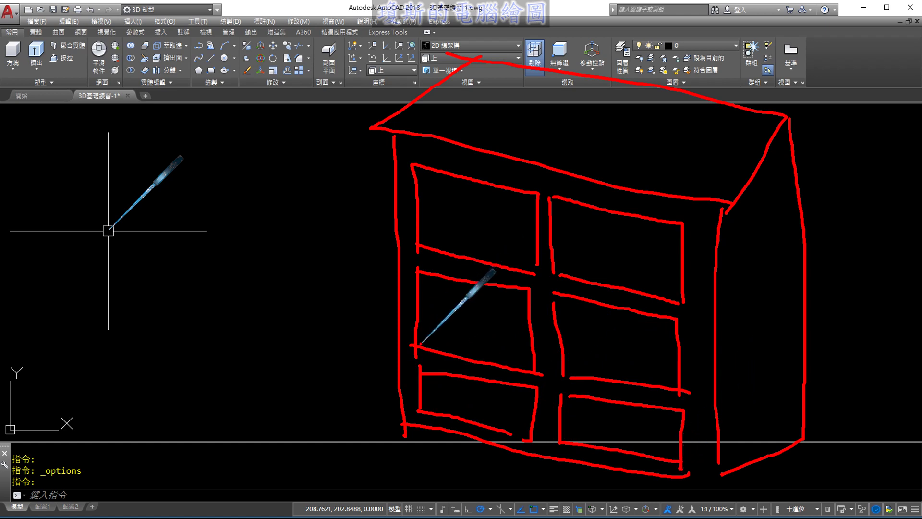
- Add inner depth lines to all six openings and touch up the bottom-right corner
mouse_move(414, 343)
left_mouse_down()
mouse_move(472, 308)
mouse_move(529, 318)
left_mouse_up()
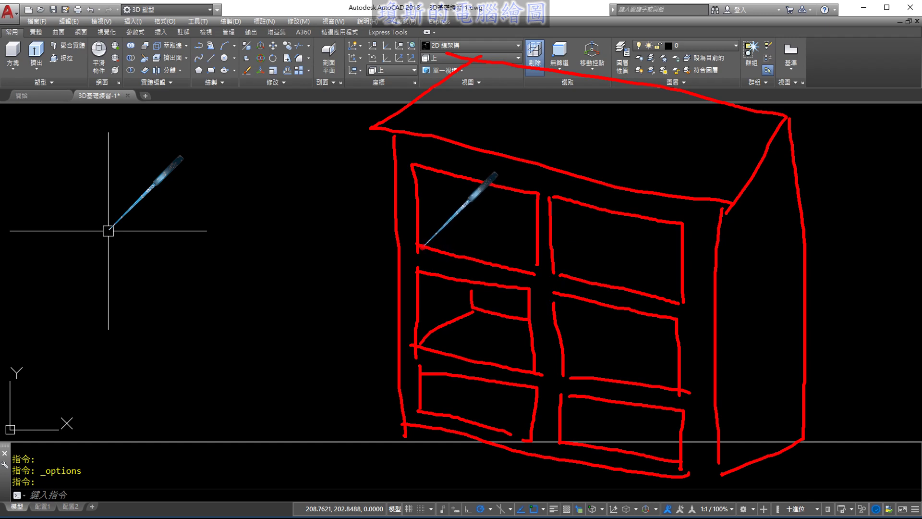
left_click_drag(423, 245, 471, 224)
left_click_drag(467, 188, 469, 223)
left_click_drag(470, 223, 523, 234)
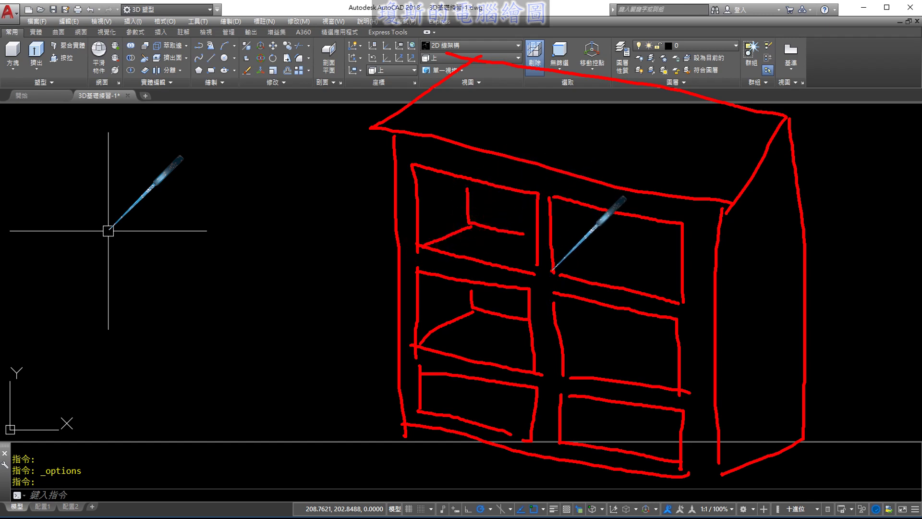
left_click_drag(552, 270, 595, 251)
mouse_move(603, 219)
left_mouse_down()
mouse_move(604, 246)
mouse_move(680, 254)
left_mouse_up()
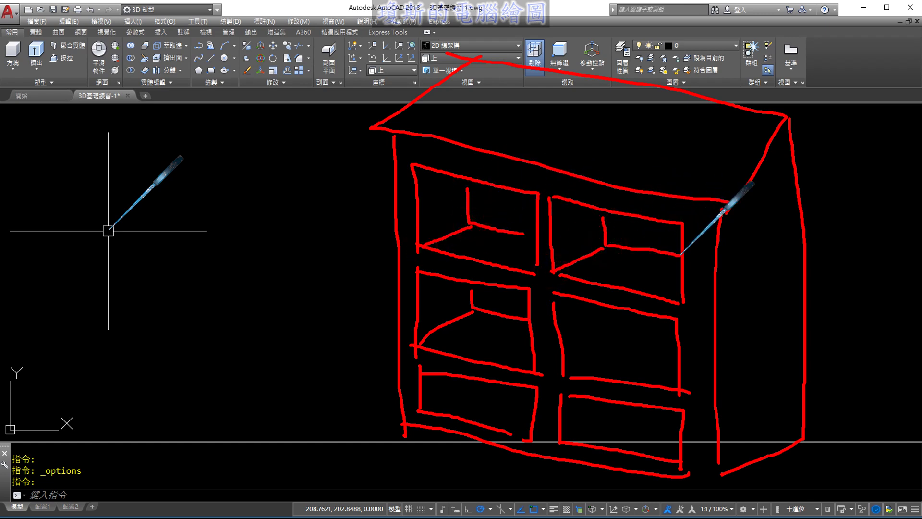
mouse_move(569, 373)
left_mouse_down()
mouse_move(601, 330)
mouse_move(670, 344)
left_mouse_up()
mouse_move(421, 412)
left_mouse_down()
mouse_move(460, 397)
mouse_move(529, 406)
left_mouse_up()
mouse_move(560, 436)
left_mouse_down()
mouse_move(593, 413)
mouse_move(667, 421)
left_mouse_up()
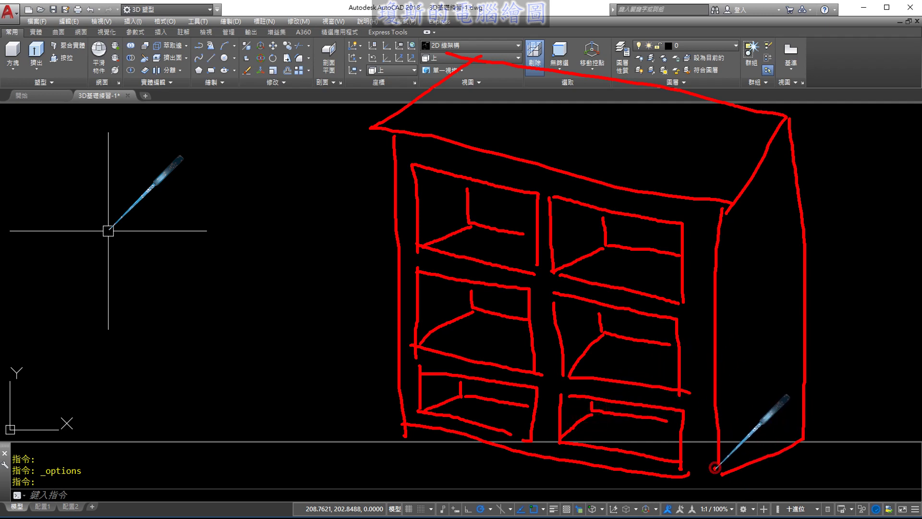
left_click_drag(715, 468, 692, 480)
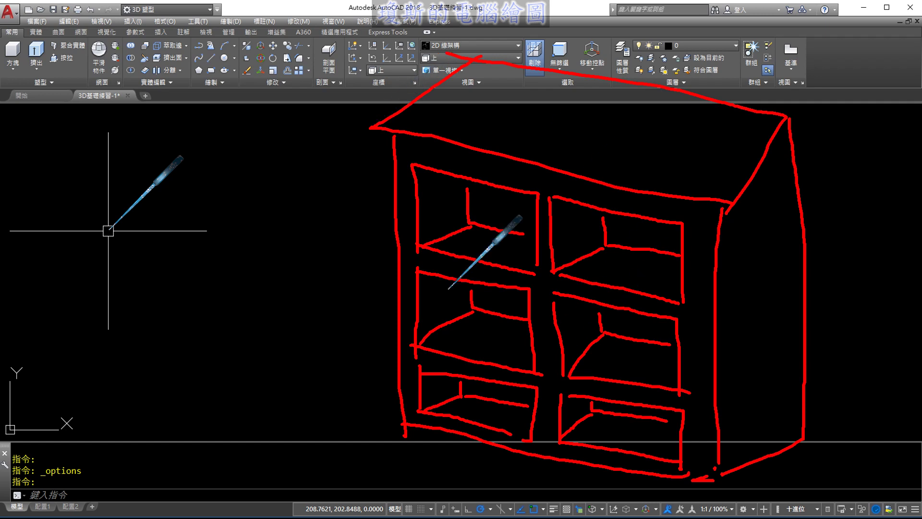
- Dimension the two shelf thicknesses on the left and label them 2
mouse_move(323, 218)
left_mouse_down()
mouse_move(409, 242)
mouse_move(317, 242)
left_mouse_up()
mouse_move(309, 331)
left_mouse_down()
mouse_move(413, 370)
mouse_move(306, 354)
left_mouse_up()
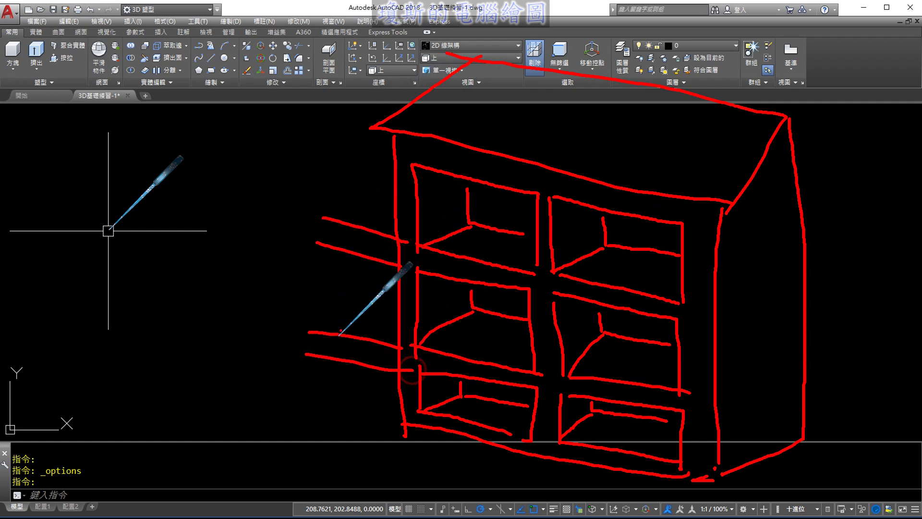
left_click_drag(358, 188, 357, 424)
left_click_drag(368, 359, 338, 380)
left_click_drag(369, 326, 349, 346)
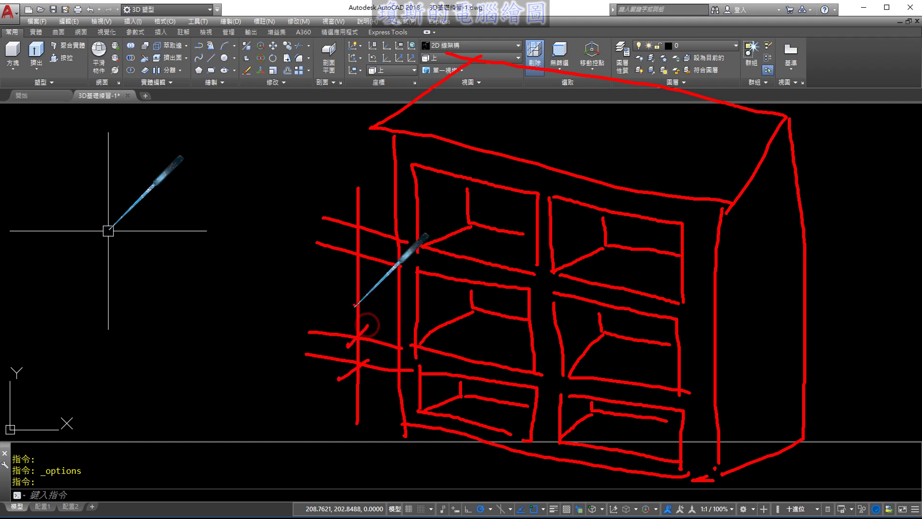
left_click_drag(343, 272, 373, 217)
left_click_drag(284, 208, 308, 247)
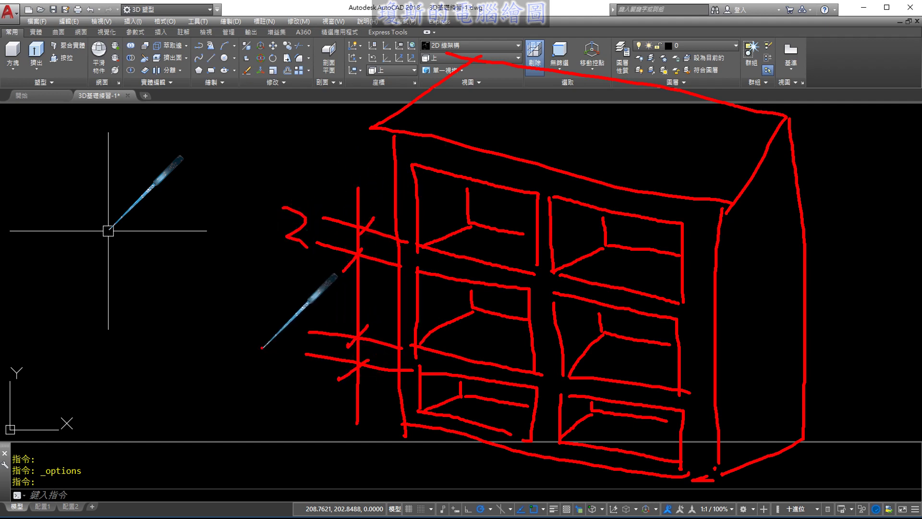
mouse_move(258, 336)
left_mouse_down()
mouse_move(267, 360)
mouse_move(294, 359)
left_mouse_up()
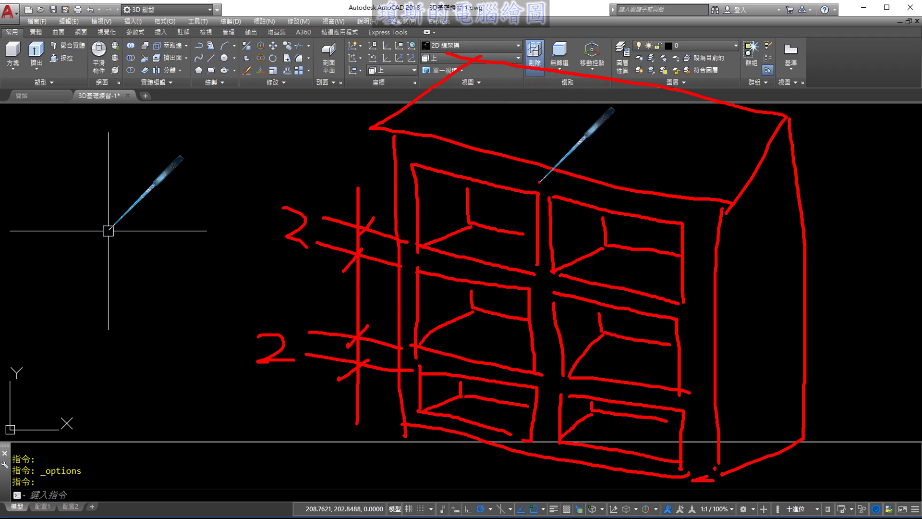
- Dimension the centre divider's thickness at its top as 2
mouse_move(539, 182)
left_mouse_down()
mouse_move(540, 100)
mouse_move(555, 182)
left_mouse_up()
left_click_drag(513, 124, 616, 153)
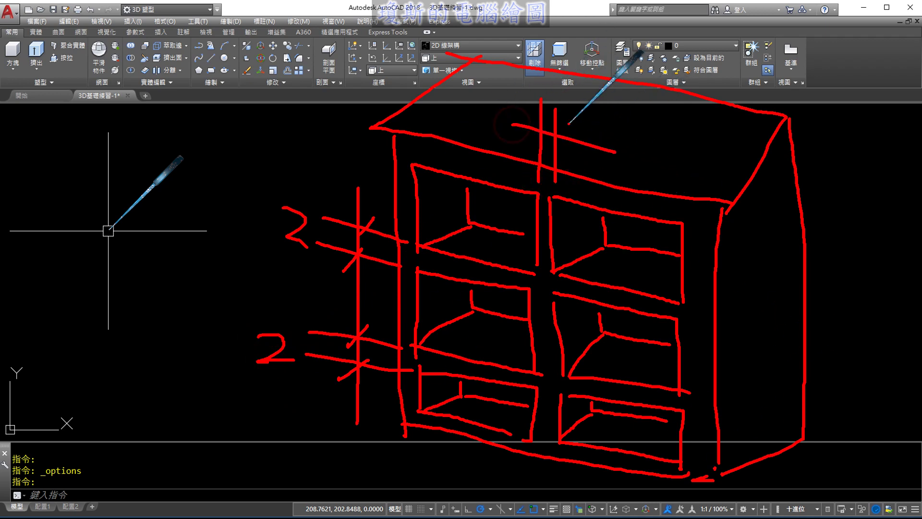
left_click_drag(561, 124, 545, 136)
left_click_drag(579, 102, 592, 127)
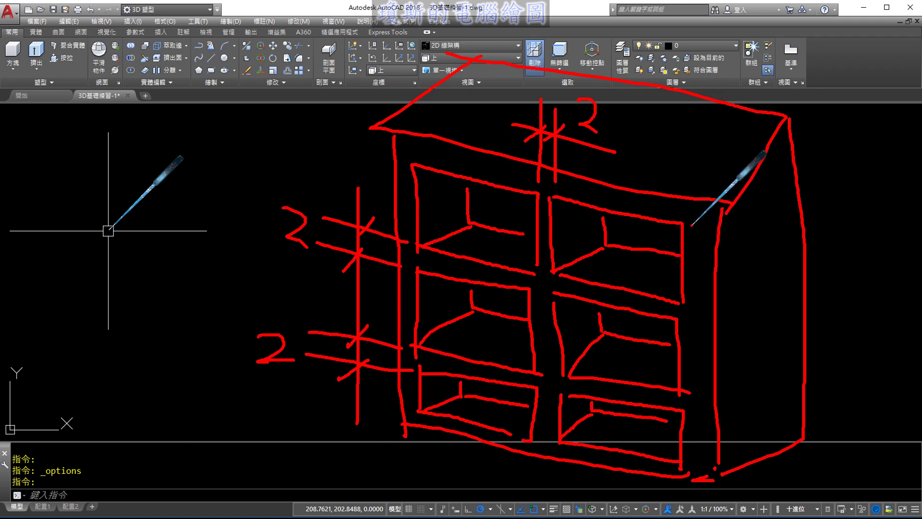
- Dimension the side panel with an unknown value marked "?"
left_click_drag(692, 225, 886, 264)
left_click_drag(698, 298, 887, 332)
mouse_move(832, 222)
left_mouse_down()
mouse_move(845, 349)
mouse_move(853, 308)
left_mouse_up()
left_click_drag(836, 238, 820, 275)
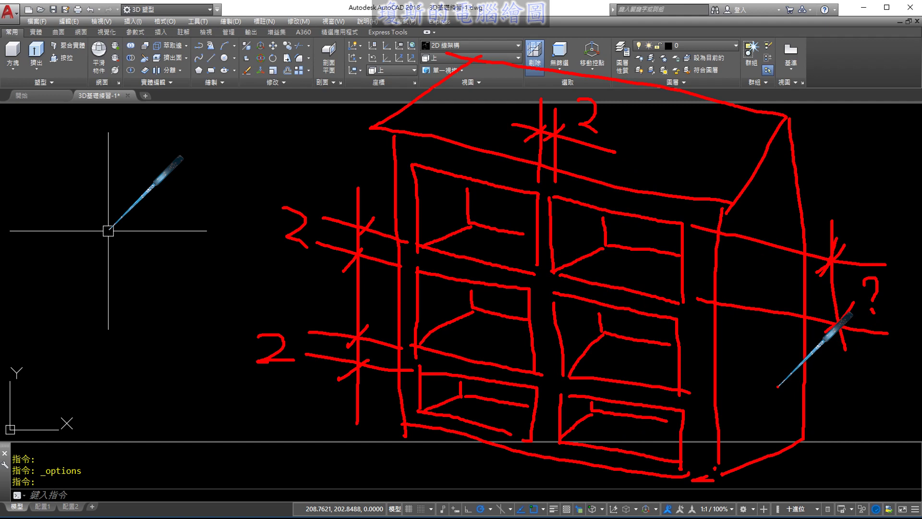
- Return to the Top view and sketch a box labelled 80 wide and 120 high
key("Escape")
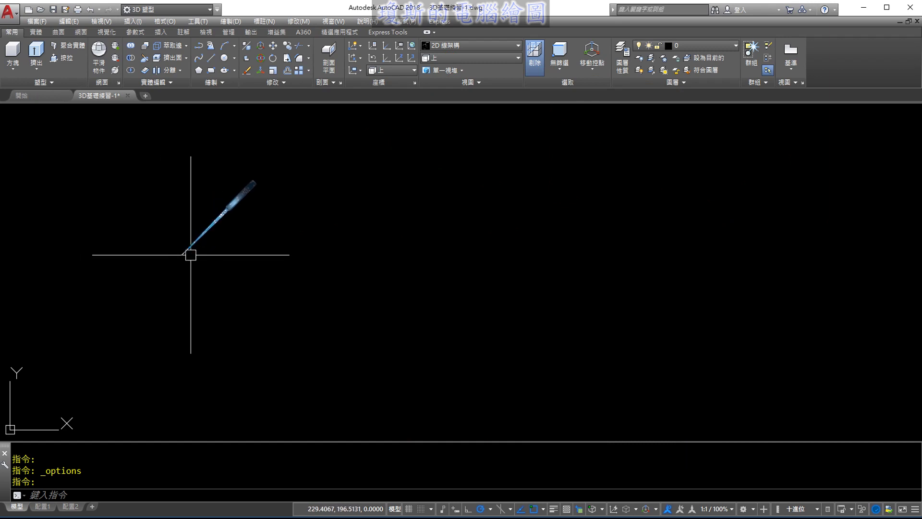
left_click(454, 59)
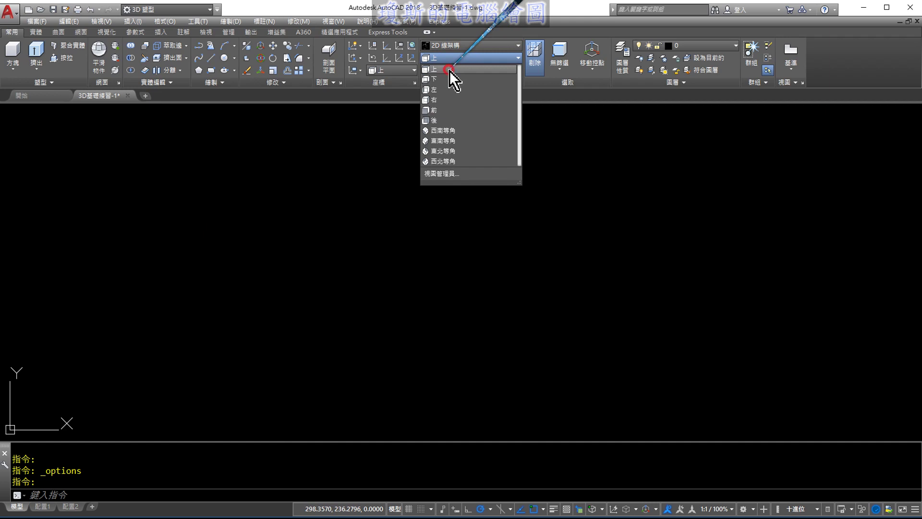
left_click(450, 71)
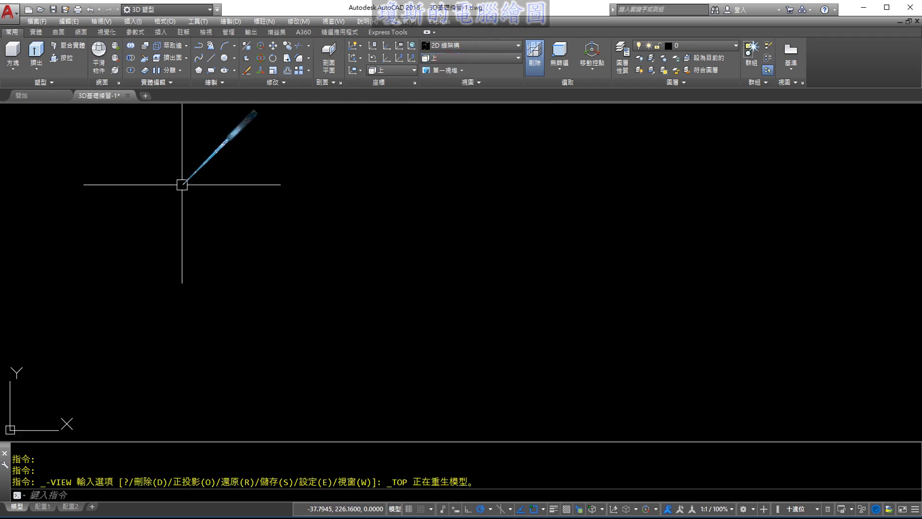
left_click_drag(453, 173, 451, 387)
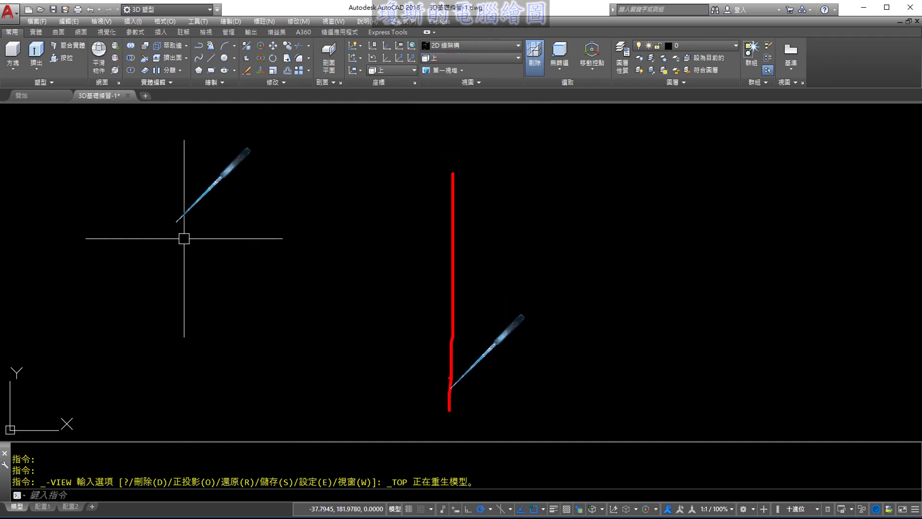
mouse_move(453, 169)
left_mouse_down()
mouse_move(651, 163)
mouse_move(645, 410)
left_mouse_up()
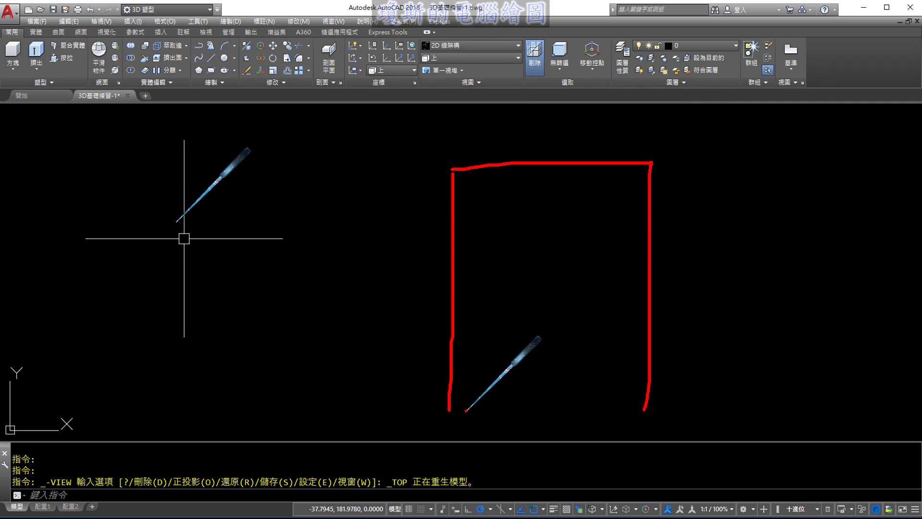
left_click_drag(461, 408, 625, 402)
left_click_drag(526, 108, 545, 98)
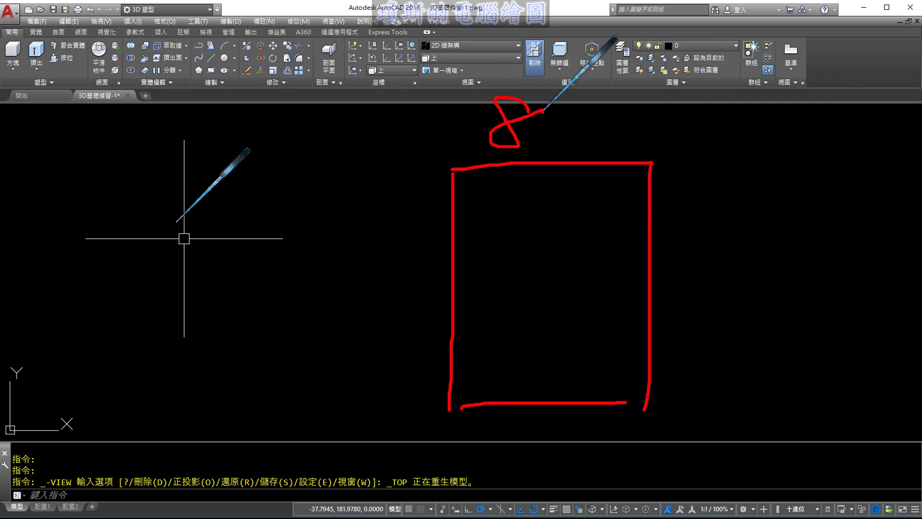
mouse_move(695, 252)
left_mouse_down()
mouse_move(695, 301)
mouse_move(752, 287)
mouse_move(759, 263)
left_mouse_up()
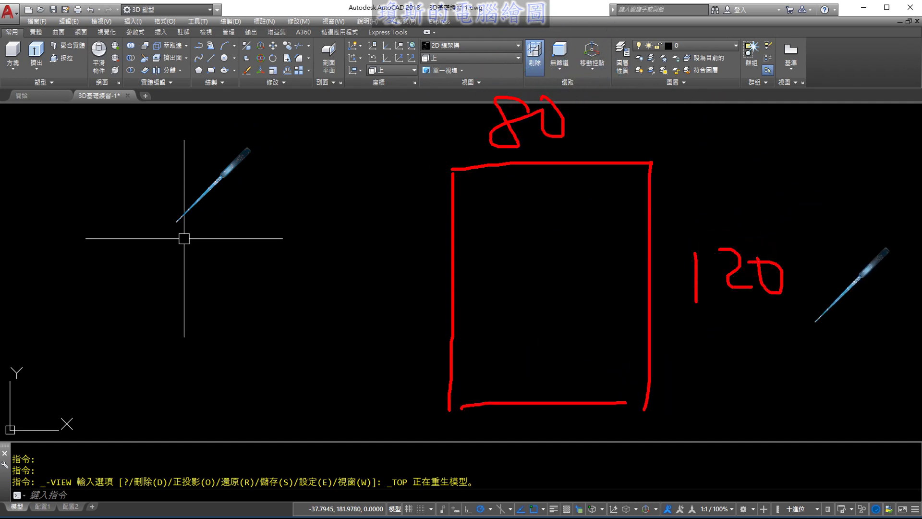
key("Escape")
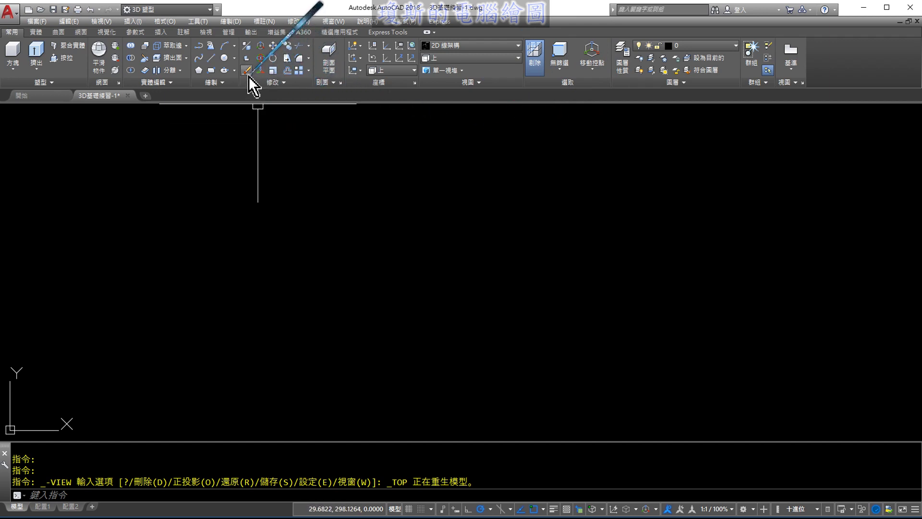
left_click(214, 74)
left_click(361, 379)
type("@80,120")
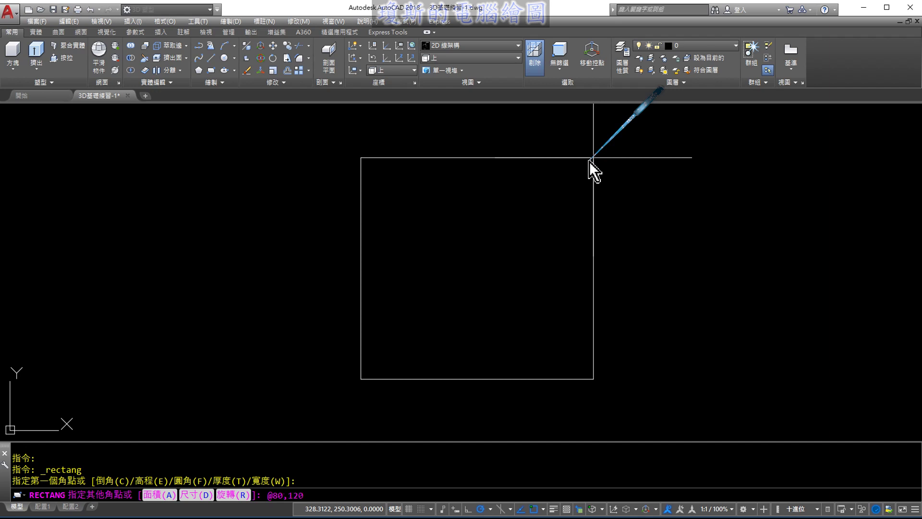
key("Return")
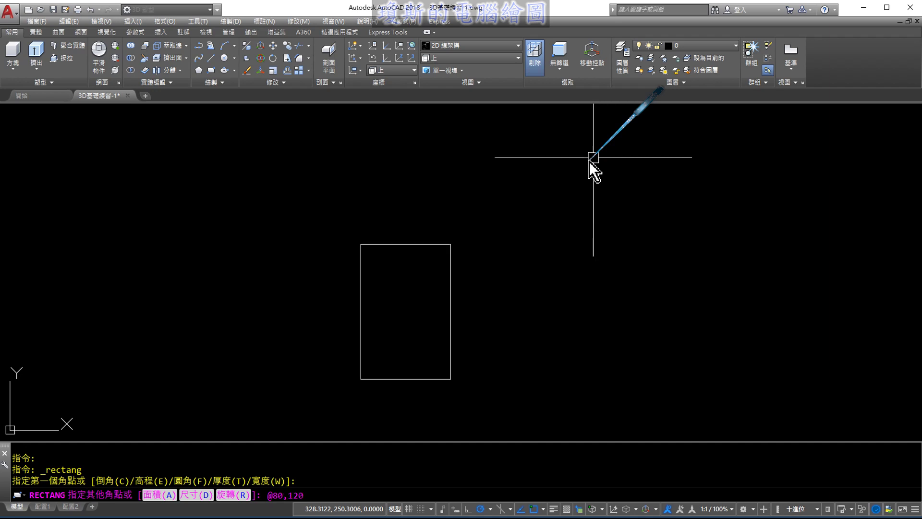
scroll(379, 300, "up", 4)
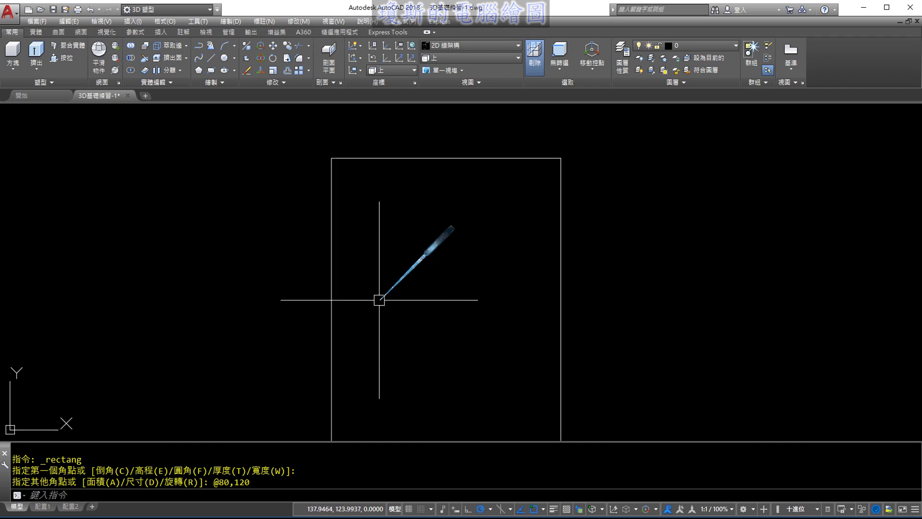
scroll(397, 288, "down", 4)
scroll(467, 256, "up", 2)
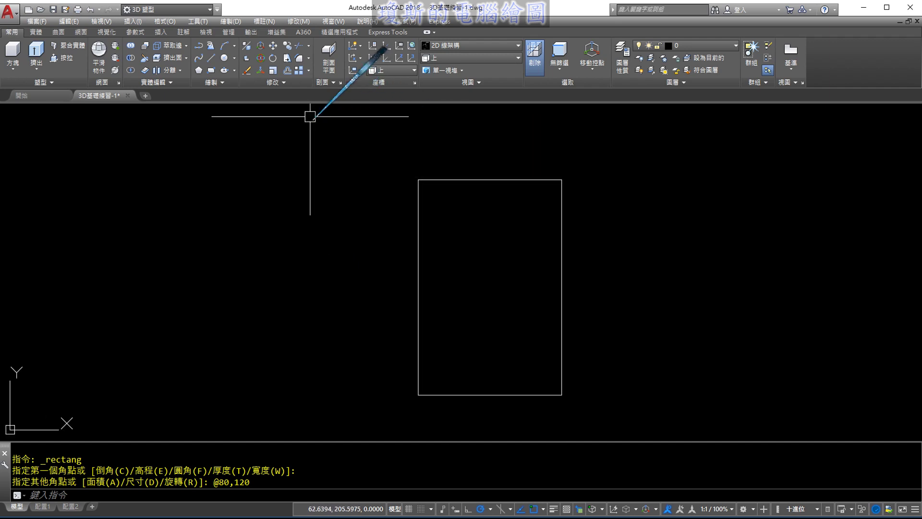
- Offset the 80 × 120 rectangle 5 units inward for the inner wall outline
left_click(288, 71)
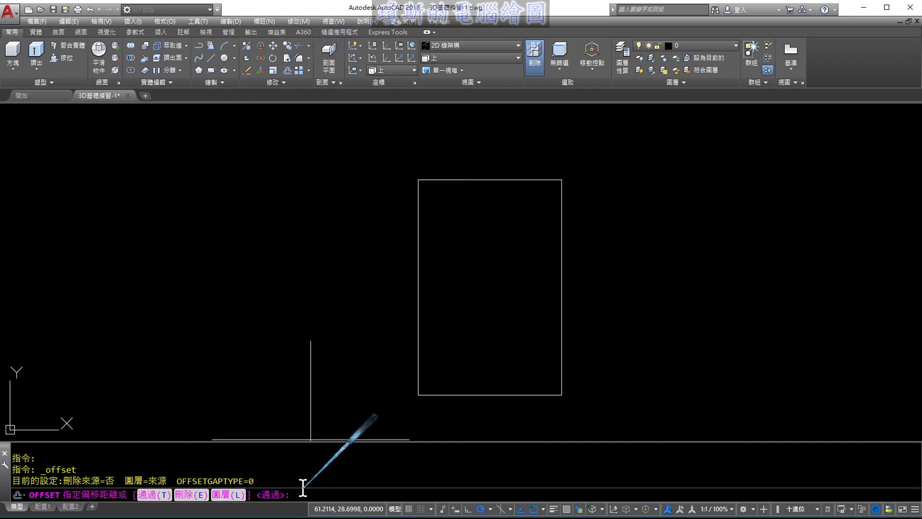
type("5")
key("Return")
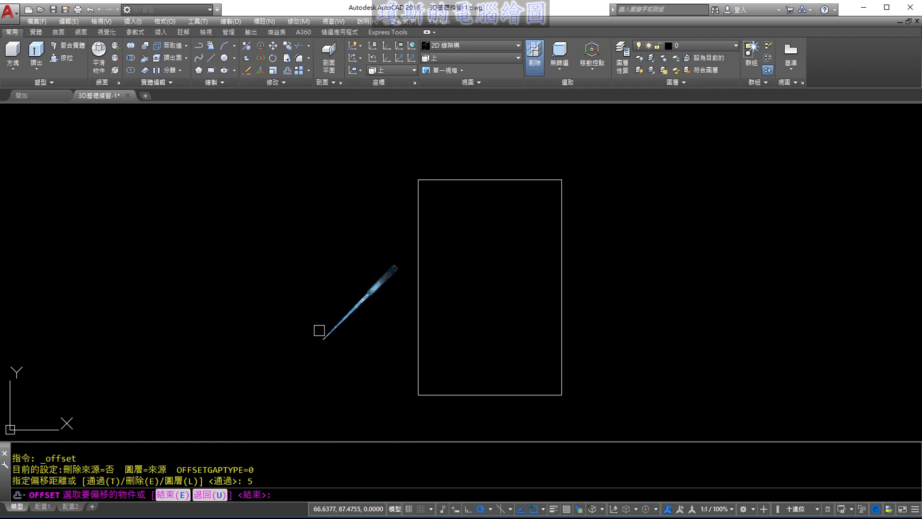
scroll(420, 160, "up", 2)
left_click(473, 192)
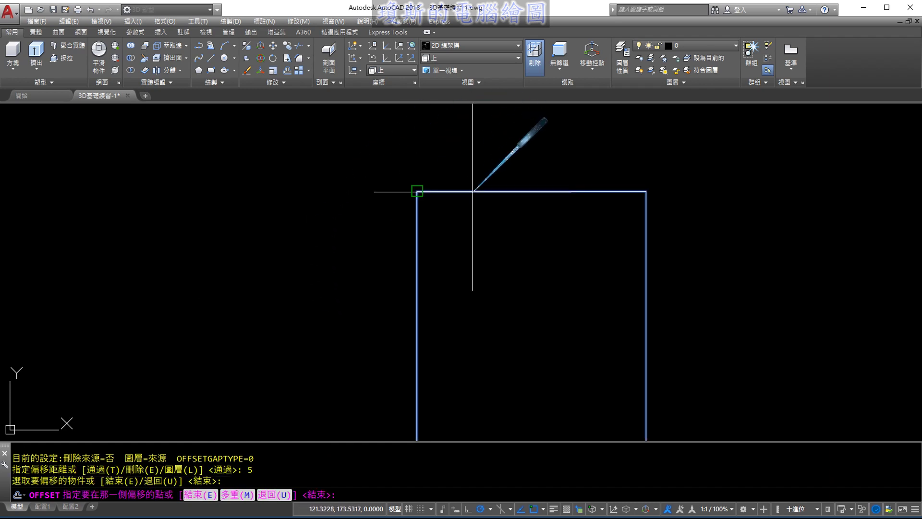
left_click(528, 309)
mouse_move(529, 309)
middle_mouse_down()
mouse_move(503, 226)
mouse_move(498, 262)
middle_mouse_up()
scroll(522, 233, "down", 2)
scroll(494, 244, "up", 2)
key("Return")
scroll(500, 259, "down", 2)
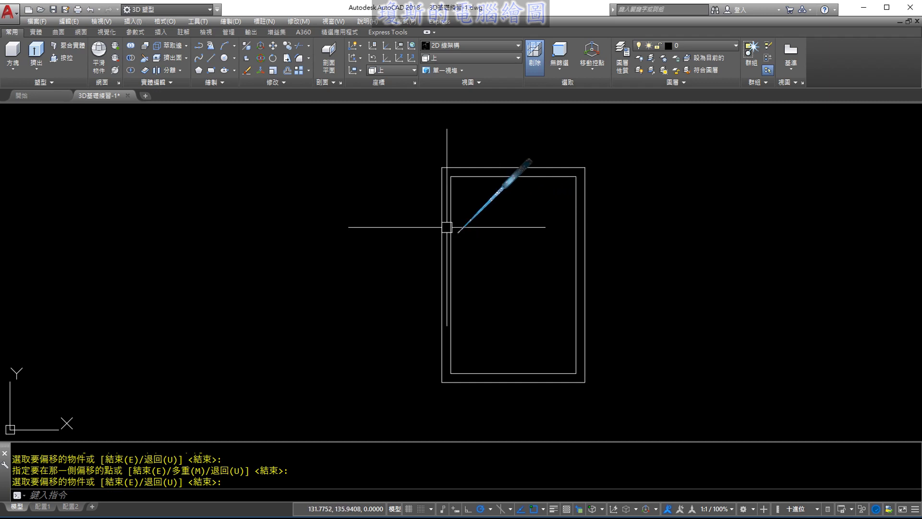
- Start a line at the top-edge midpoint, then cancel the misplaced attempt
left_click(210, 58)
scroll(531, 191, "up", 2)
scroll(512, 170, "up", 2)
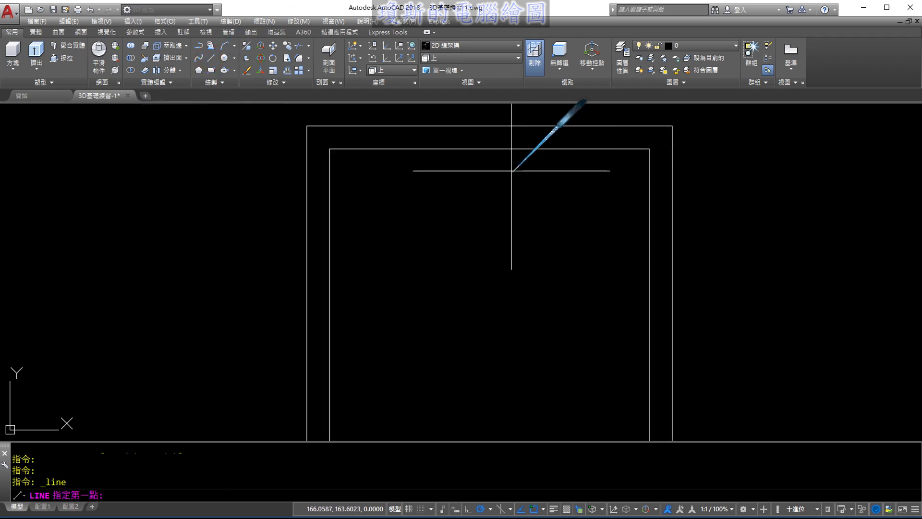
left_click(490, 148)
scroll(490, 149, "down", 4)
key("Escape")
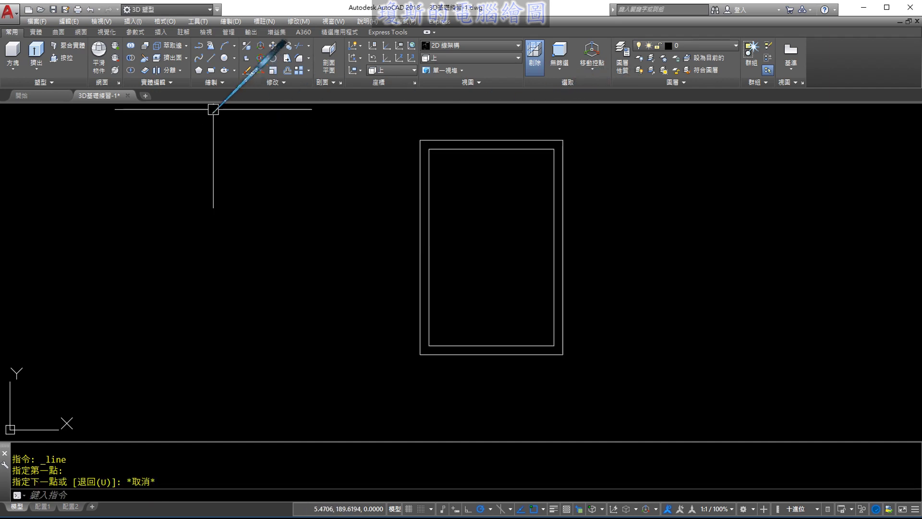
- Draw the vertical divider from the inner top-edge midpoint straight down to the inner bottom edge
left_click(211, 57)
scroll(475, 190, "up", 3)
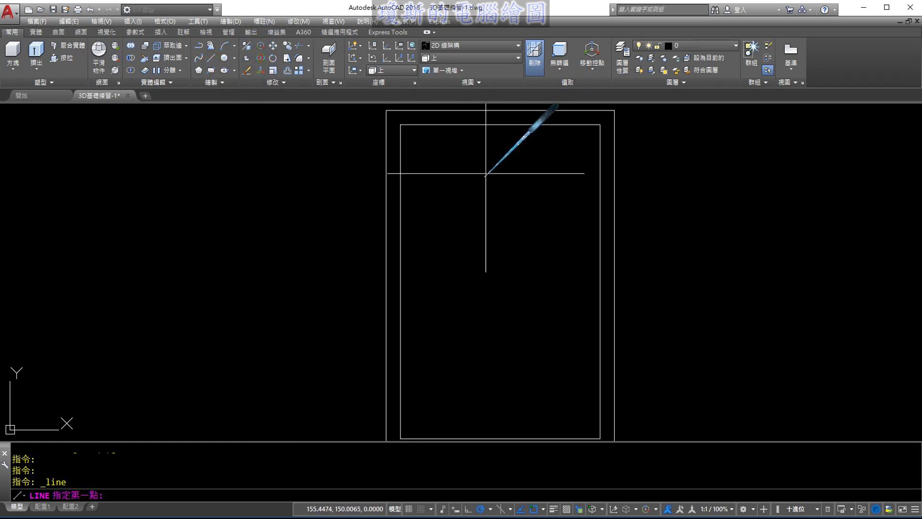
left_click(497, 129)
scroll(497, 129, "down", 2)
scroll(503, 239, "up", 2)
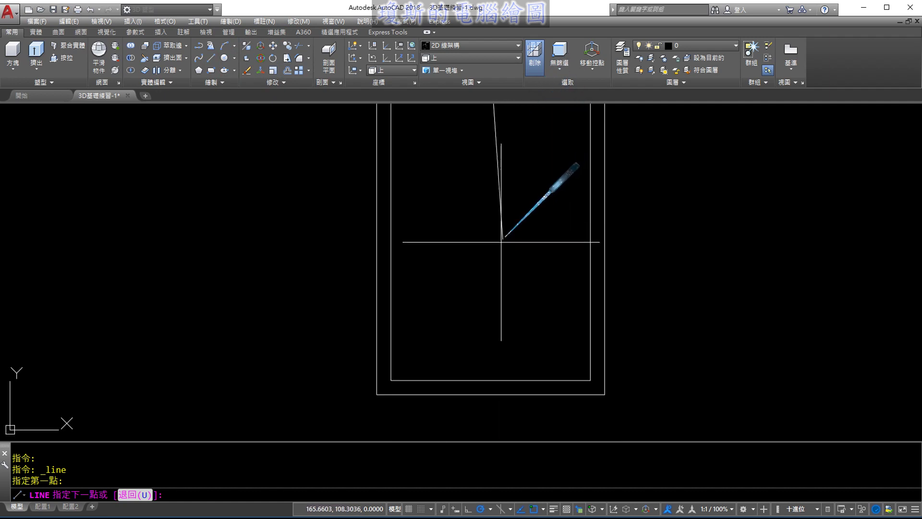
left_click(491, 379)
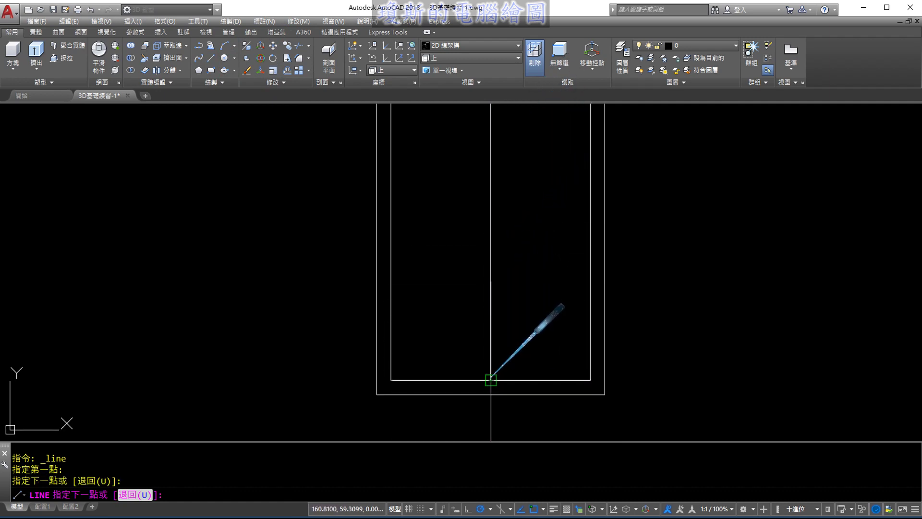
key("Escape")
middle_click_drag(519, 183, 527, 247)
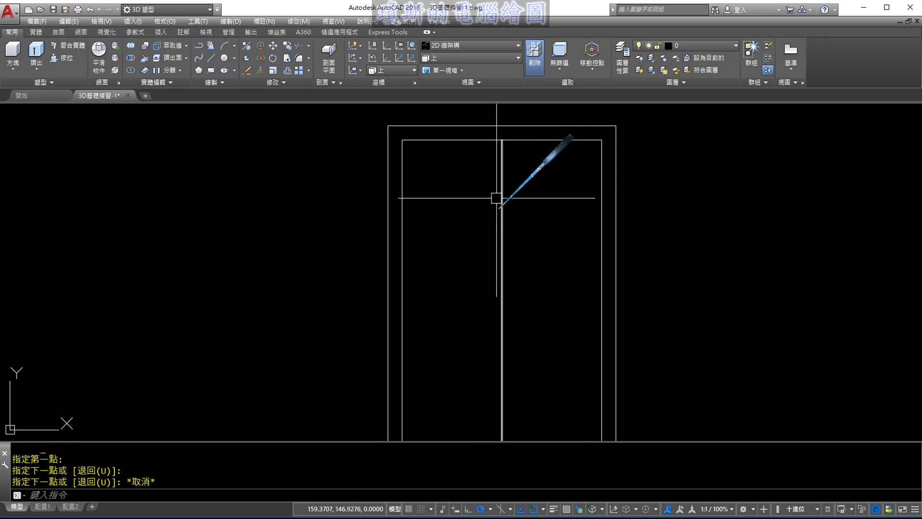
scroll(493, 176, "up", 2)
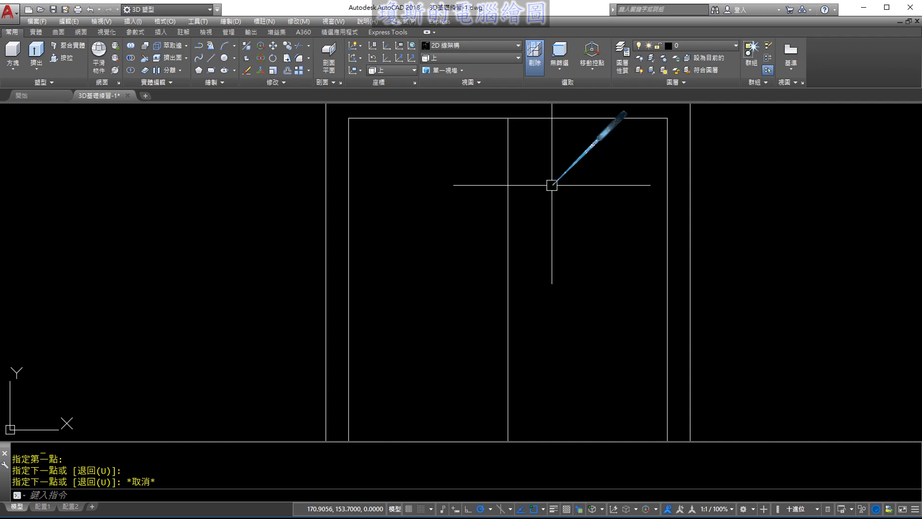
middle_click_drag(535, 171, 535, 269)
scroll(536, 239, "up", 2)
scroll(540, 261, "up", 1)
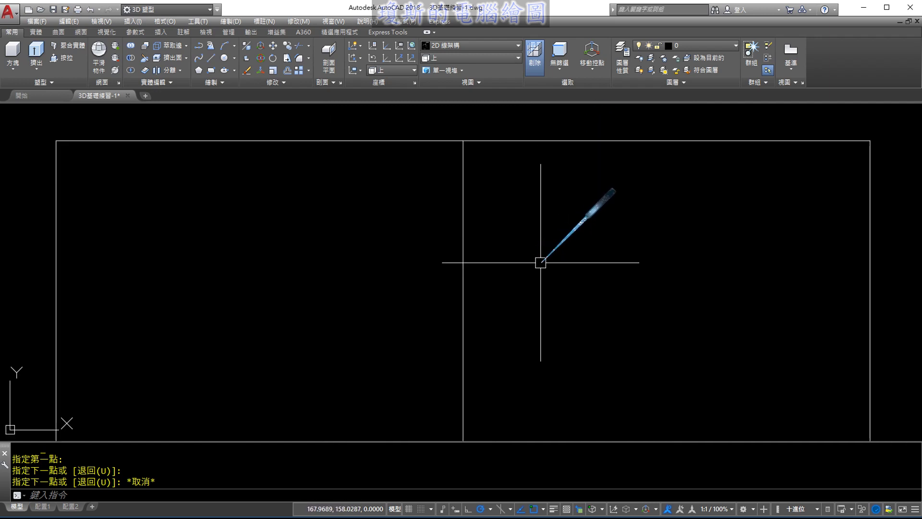
scroll(539, 263, "down", 3)
left_click_drag(498, 216, 498, 293)
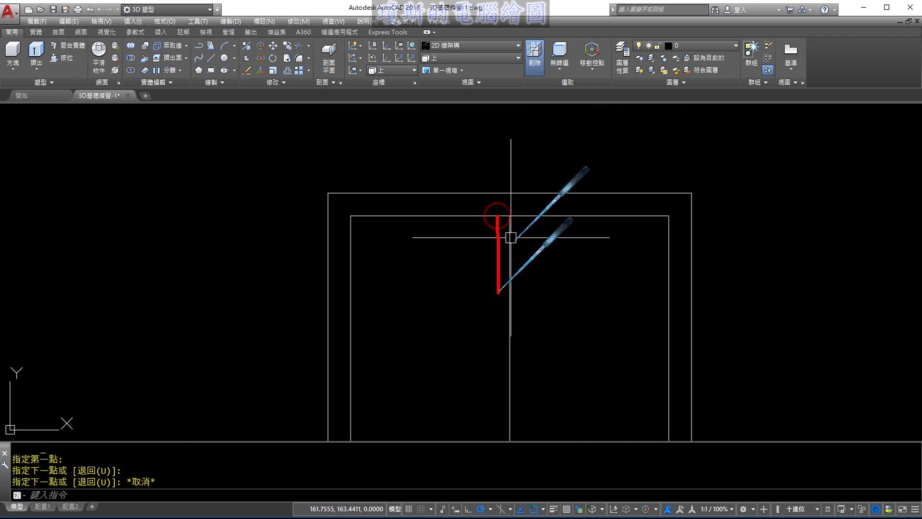
left_click_drag(525, 217, 525, 288)
mouse_move(499, 204)
left_mouse_down()
mouse_move(498, 122)
mouse_move(526, 202)
left_mouse_up()
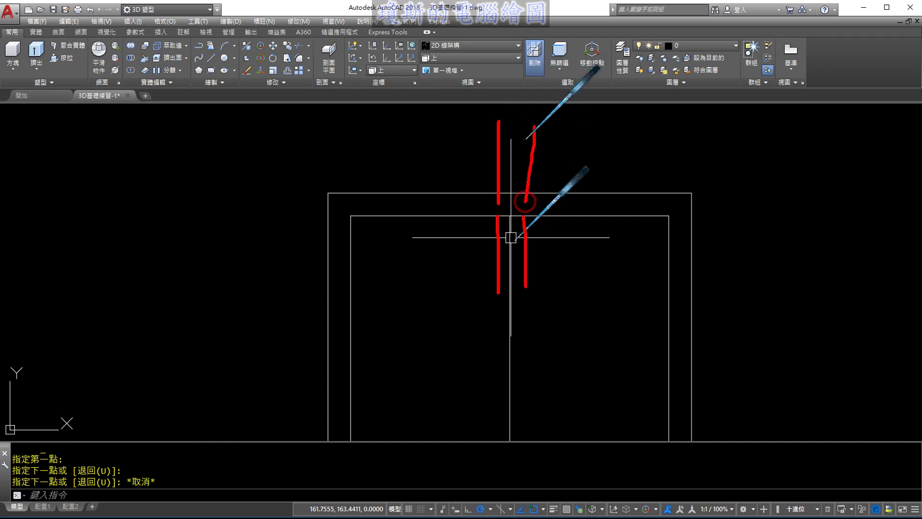
mouse_move(547, 156)
left_mouse_down()
mouse_move(462, 158)
mouse_move(484, 168)
left_mouse_up()
left_click_drag(506, 91, 529, 115)
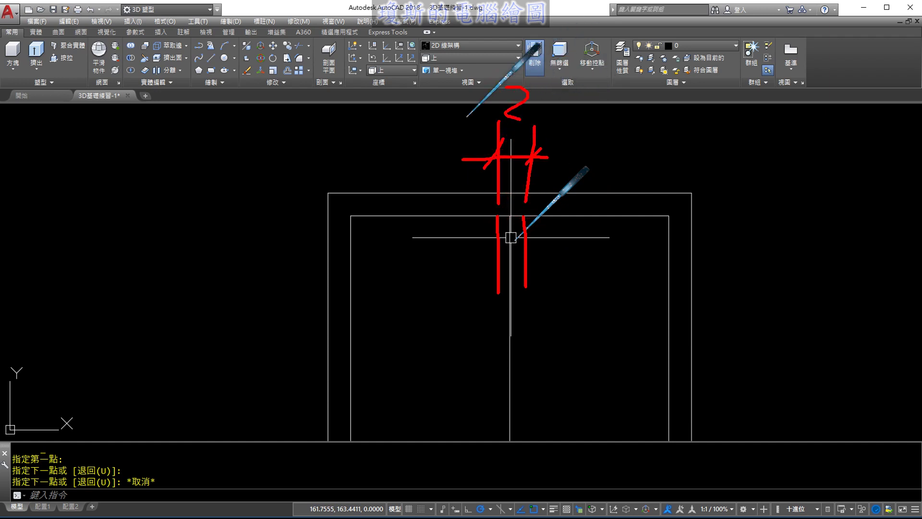
mouse_move(294, 61)
left_mouse_down()
mouse_move(276, 79)
mouse_move(291, 83)
left_mouse_up()
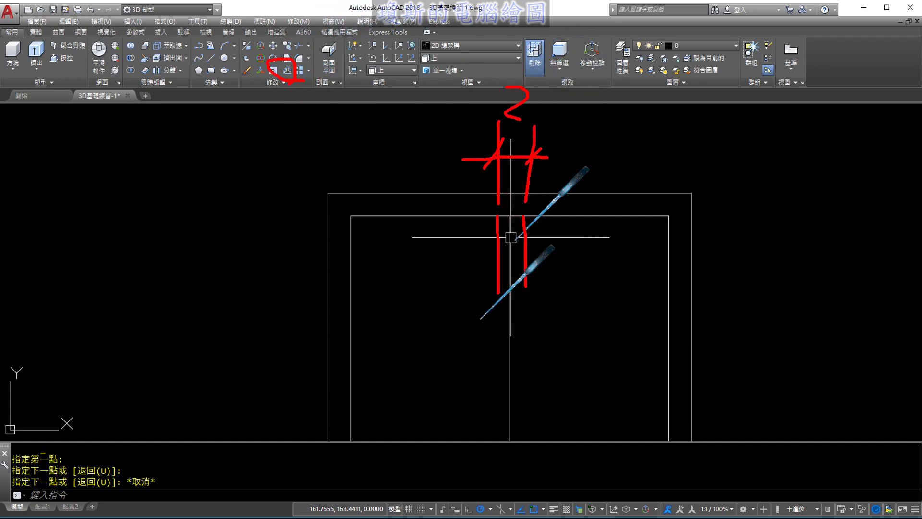
mouse_move(508, 338)
left_mouse_down()
mouse_move(474, 348)
mouse_move(476, 385)
left_mouse_up()
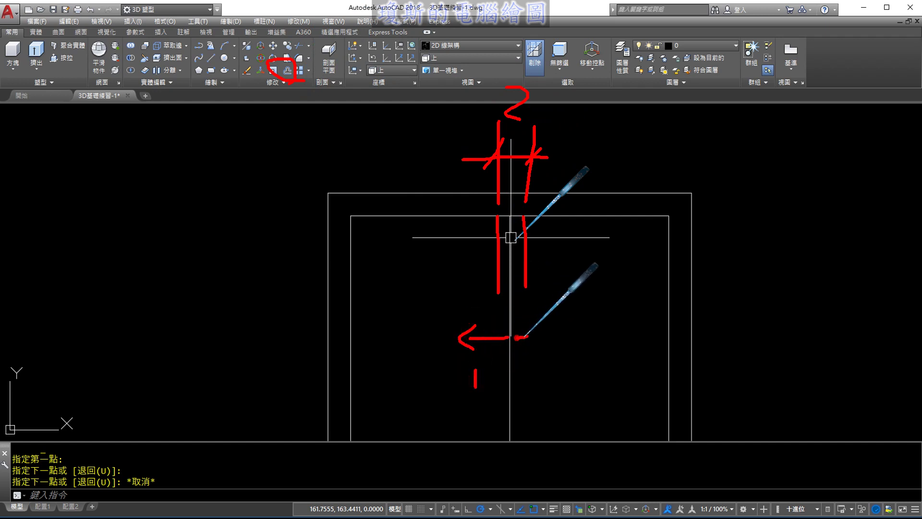
left_click_drag(517, 339, 574, 337)
left_click_drag(547, 324, 537, 397)
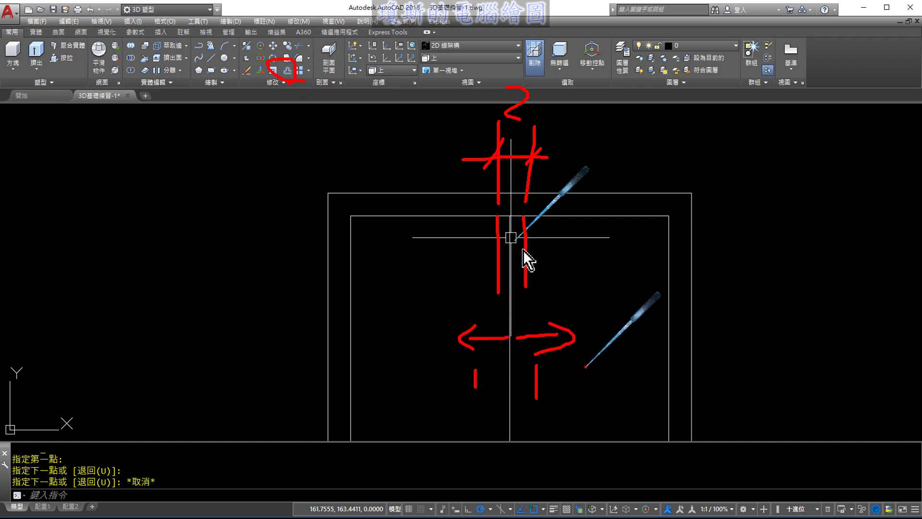
key("Escape")
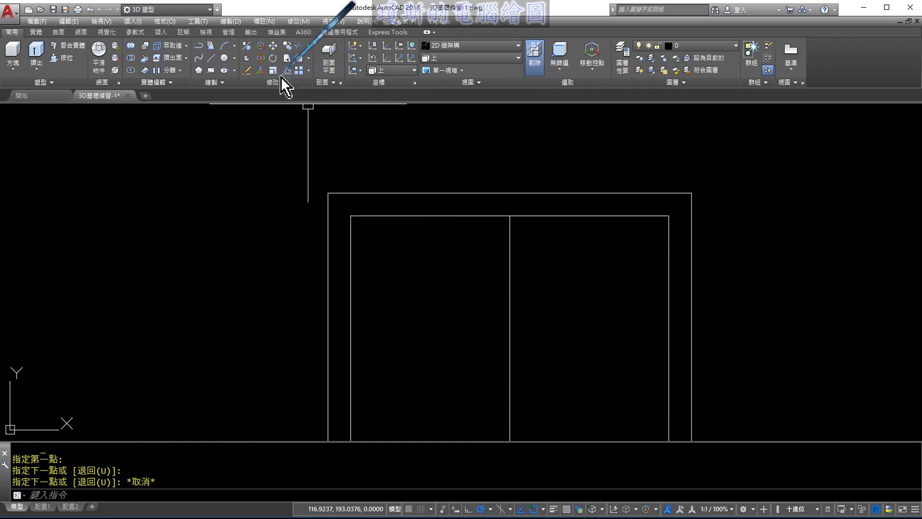
- Offset the centre divider line 1 unit to its left
left_click(287, 70)
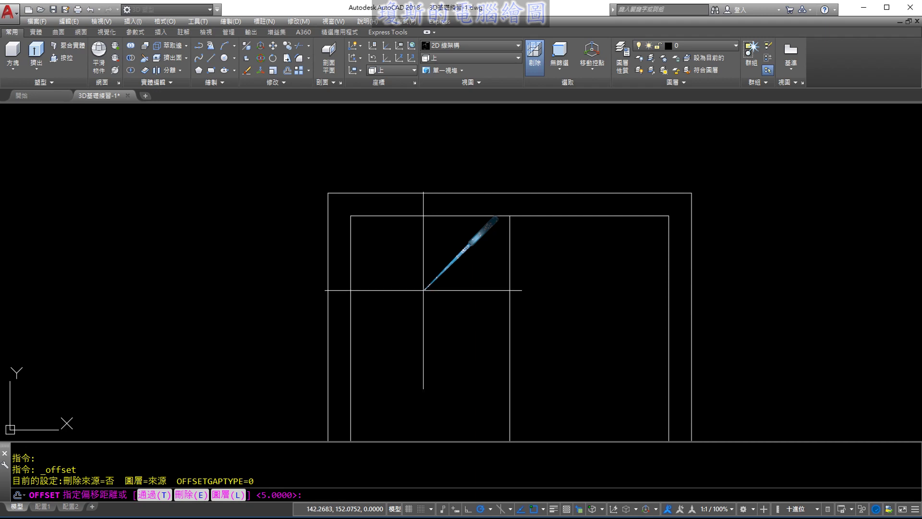
type("1")
key("Return")
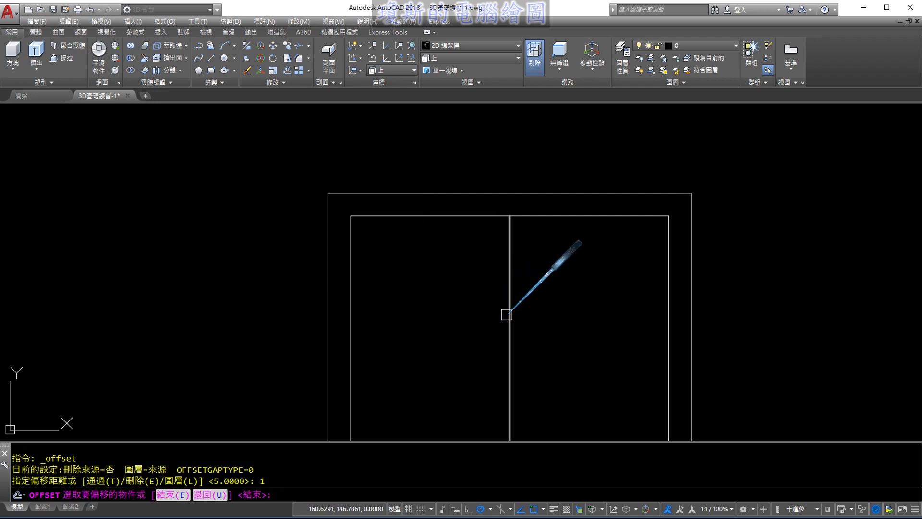
left_click(507, 314)
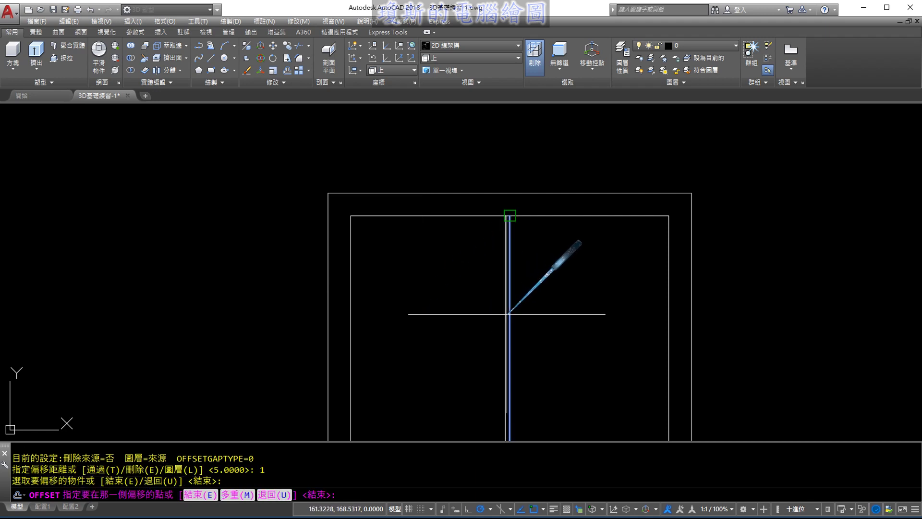
left_click(431, 312)
scroll(537, 345, "up", 2)
scroll(538, 346, "up", 2)
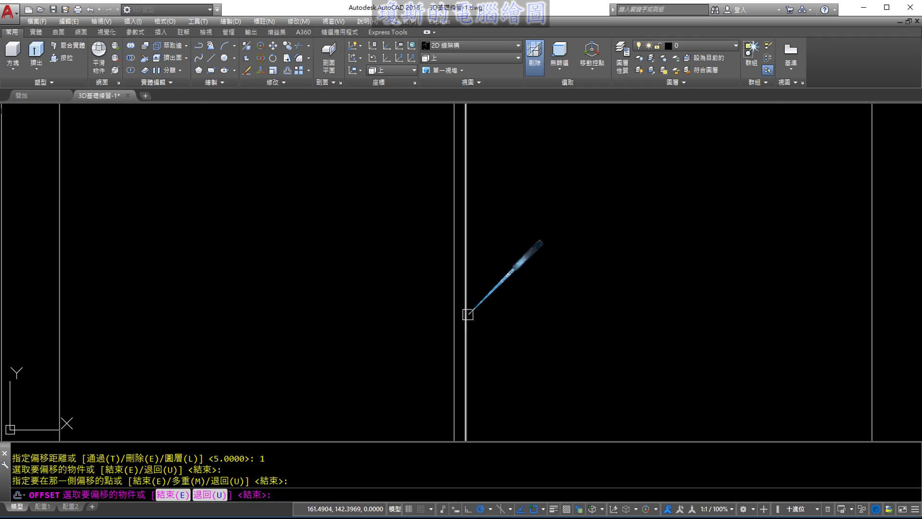
- Offset the divider 1 unit to its right, then select the middle divider line
left_click(469, 312)
left_click(624, 320)
scroll(616, 284, "down", 4)
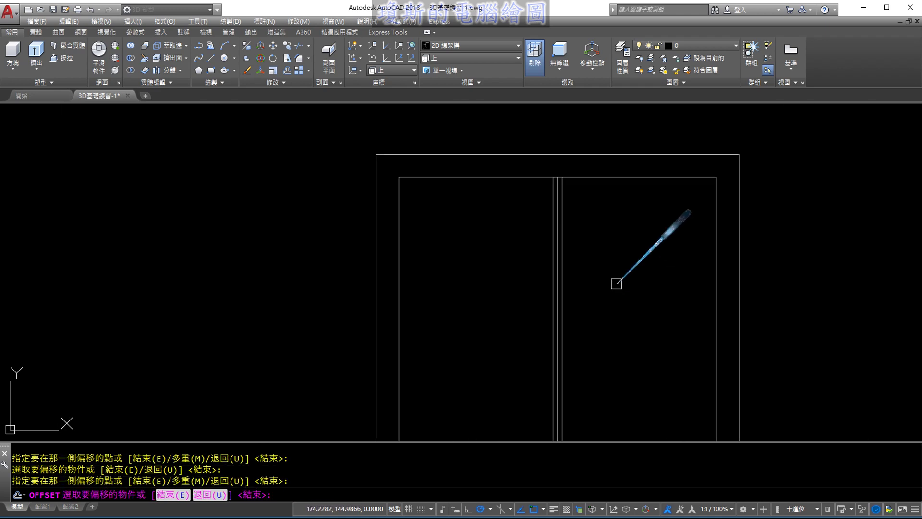
key("Escape")
scroll(582, 202, "up", 2)
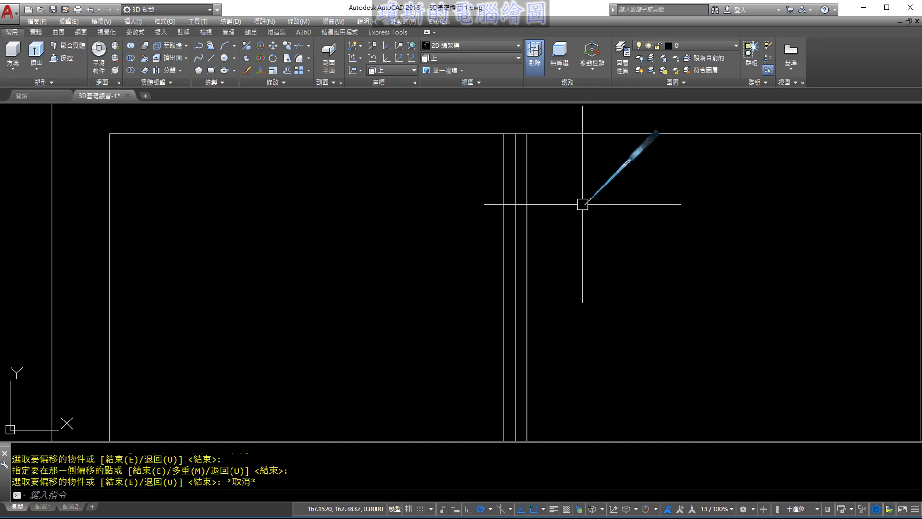
scroll(568, 239, "up", 2)
scroll(533, 222, "up", 2)
left_click(534, 222)
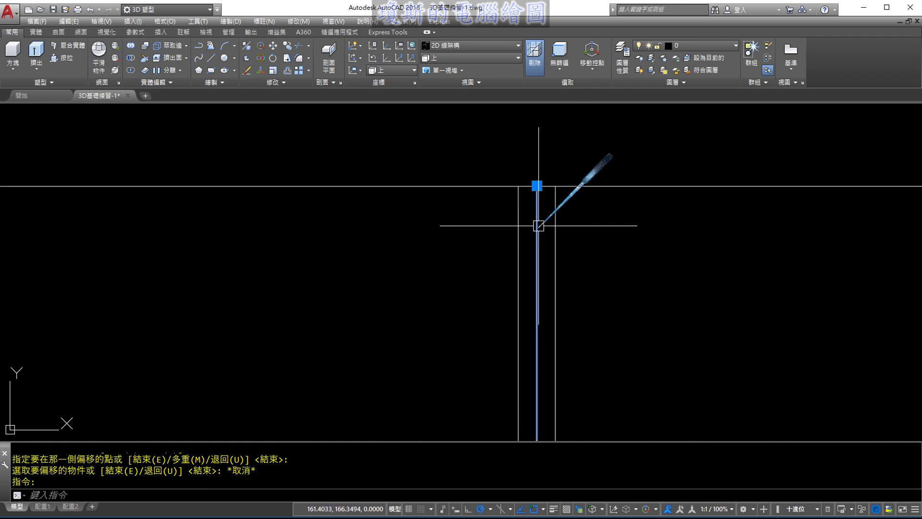
scroll(535, 219, "down", 3)
scroll(539, 216, "down", 2)
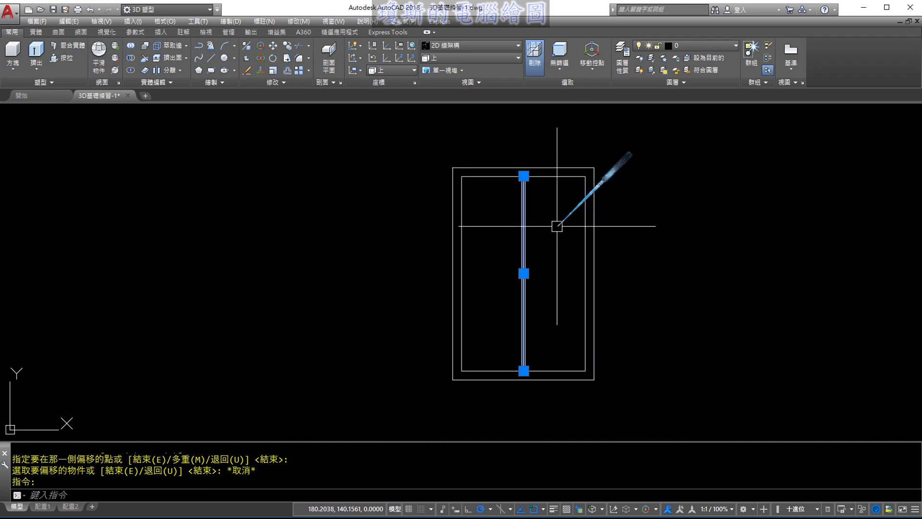
scroll(554, 221, "up", 2)
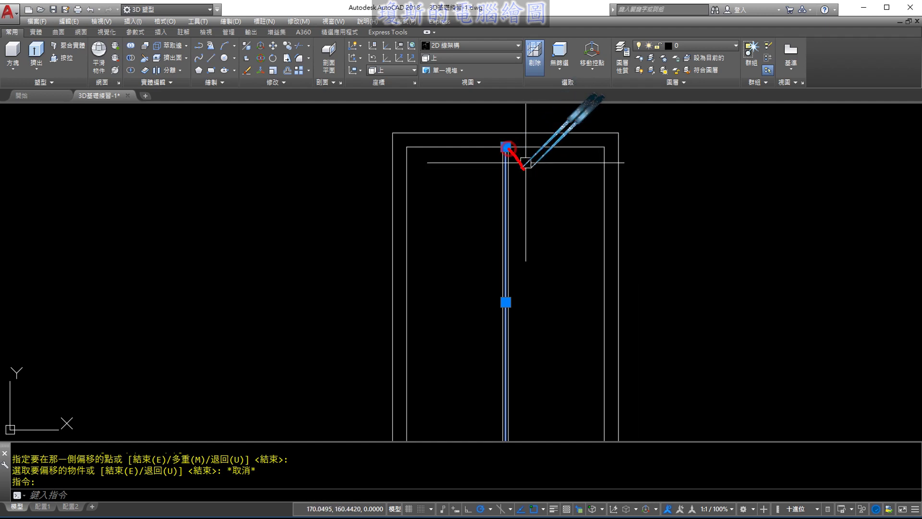
mouse_move(524, 168)
left_mouse_down()
mouse_move(525, 263)
mouse_move(514, 298)
mouse_move(539, 341)
mouse_move(536, 479)
left_mouse_up()
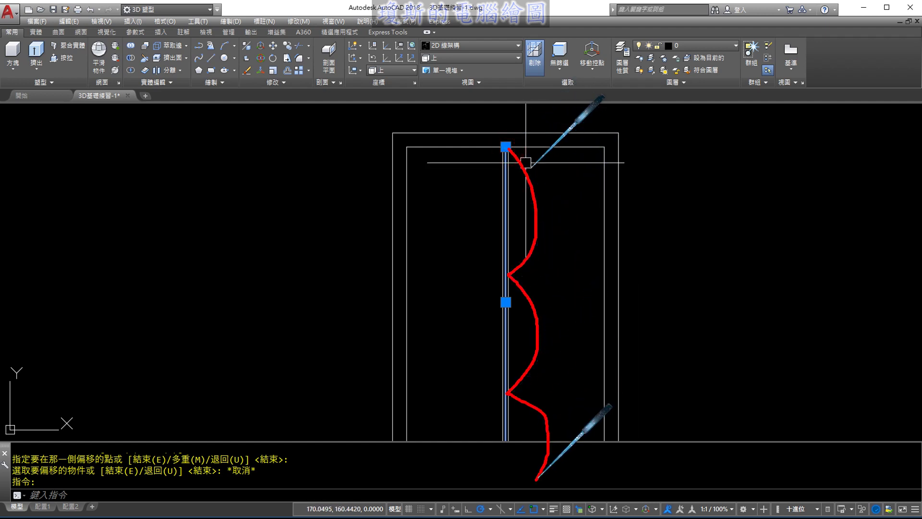
mouse_move(488, 265)
left_mouse_down()
mouse_move(502, 289)
mouse_move(494, 289)
left_mouse_up()
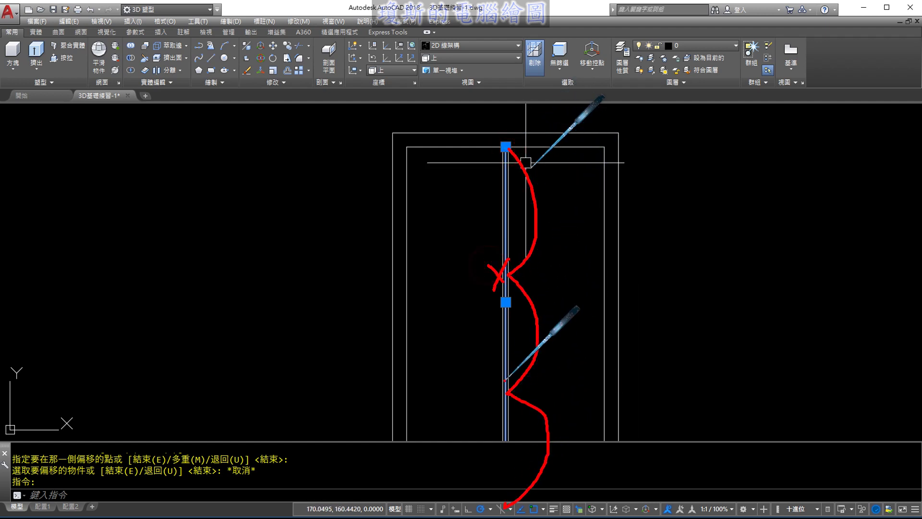
mouse_move(482, 393)
left_mouse_down()
mouse_move(509, 407)
mouse_move(483, 414)
left_mouse_up()
mouse_move(414, 274)
left_mouse_down()
mouse_move(600, 271)
mouse_move(582, 241)
left_mouse_up()
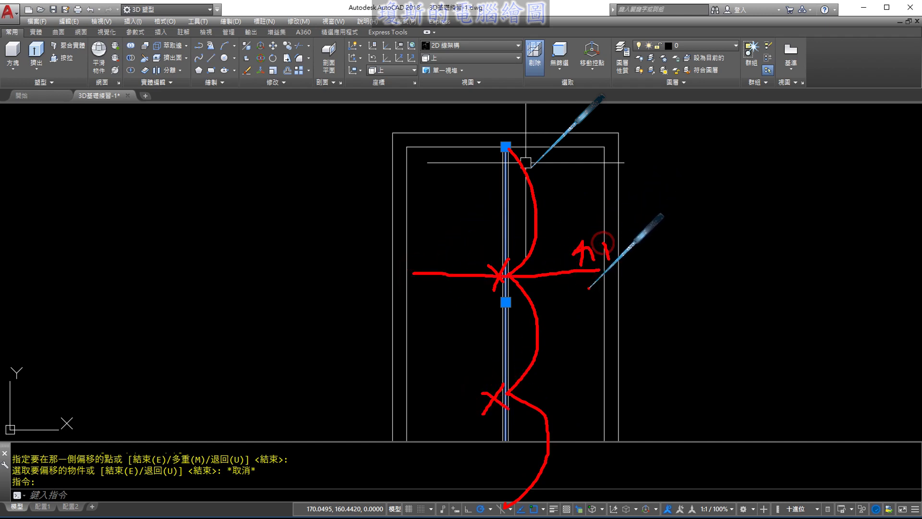
mouse_move(581, 276)
left_mouse_down()
mouse_move(582, 302)
mouse_move(596, 291)
left_mouse_up()
left_click_drag(604, 242, 605, 259)
left_click_drag(606, 283, 608, 300)
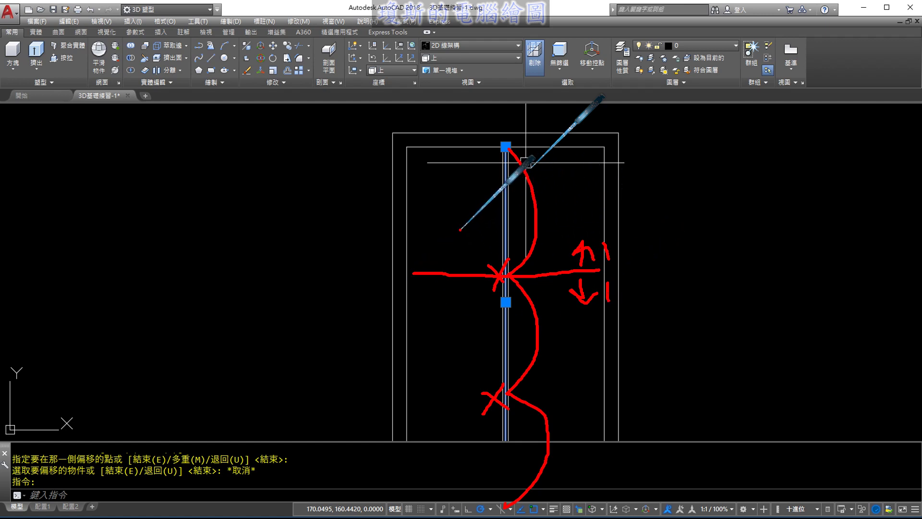
key("Escape")
key("Escape")
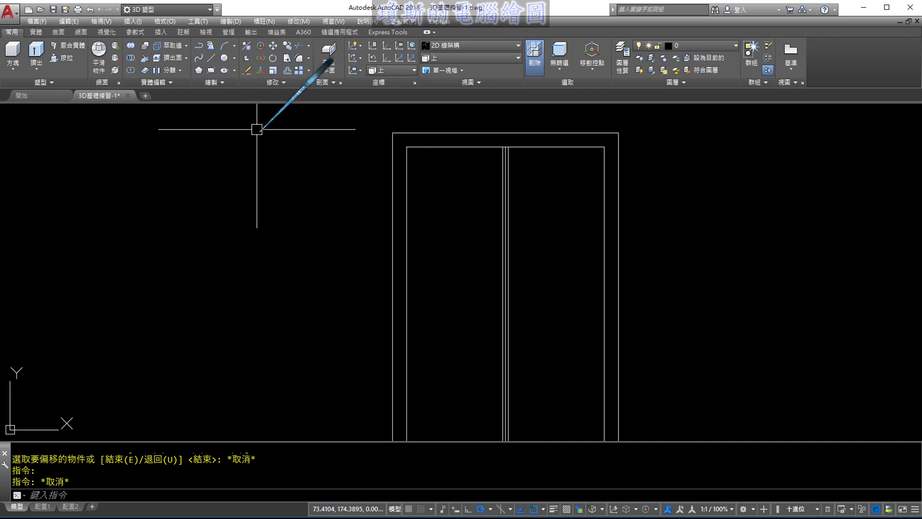
- Expand the Draw panel and open the Point flyout, after one cancelled attempt
left_click(226, 85)
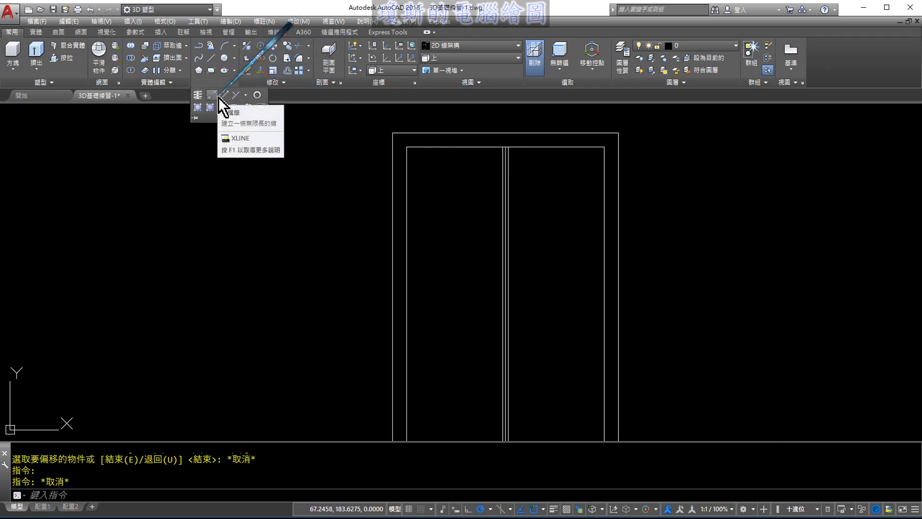
left_click(246, 97)
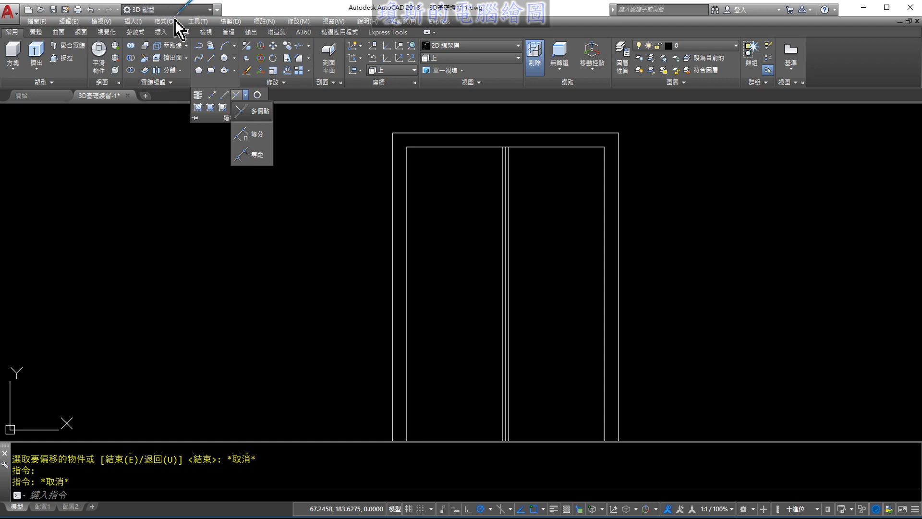
left_click(252, 149)
key("Escape")
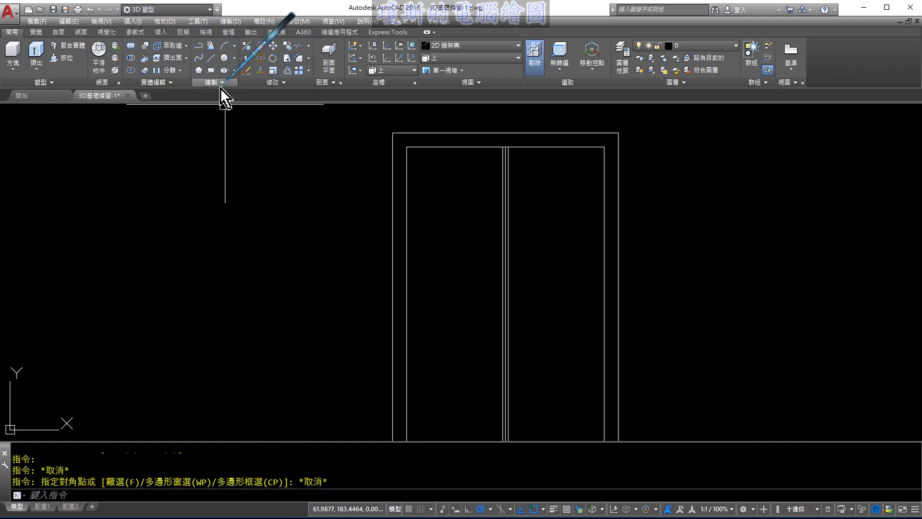
left_click(221, 85)
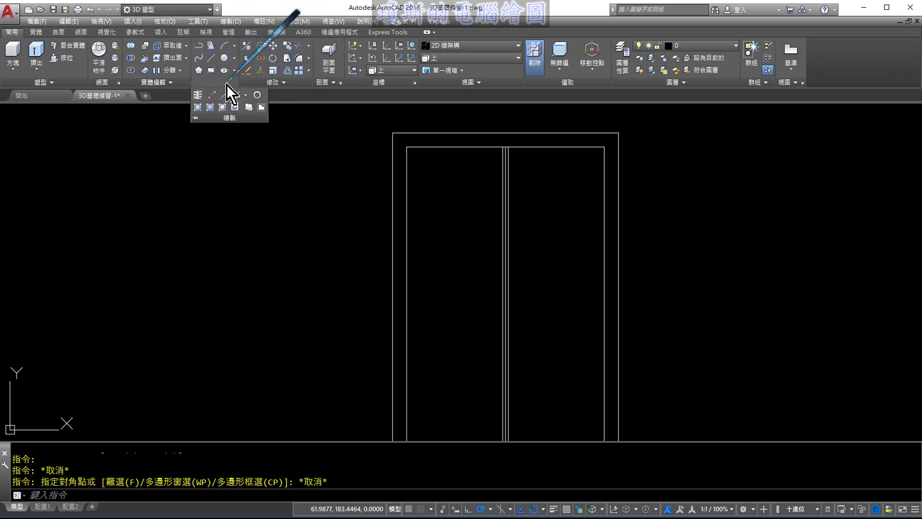
left_click(249, 94)
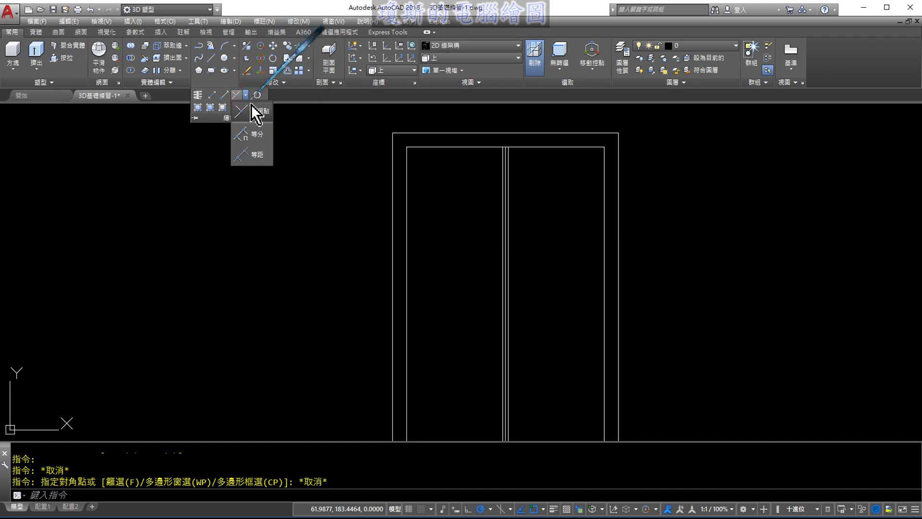
- Use Divide to split the centre divider line into 3 equal segments
left_click(250, 135)
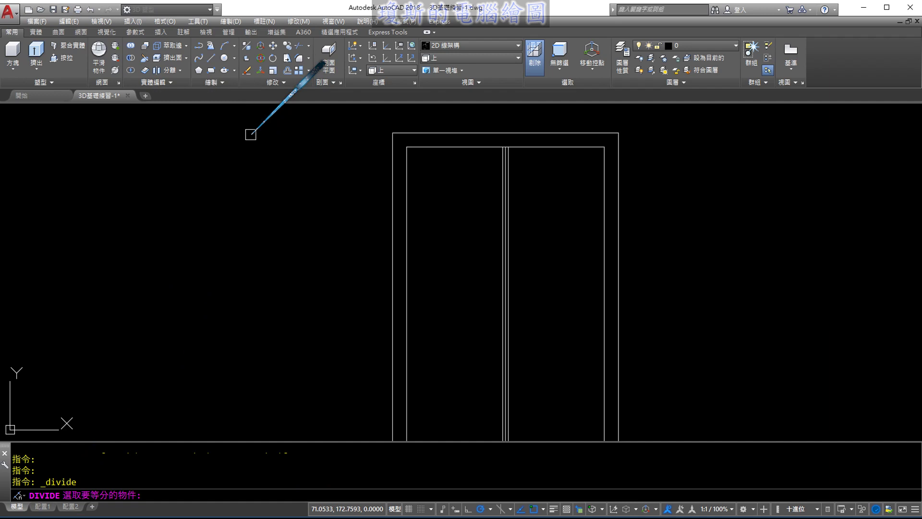
scroll(432, 216, "up", 2)
scroll(472, 218, "up", 4)
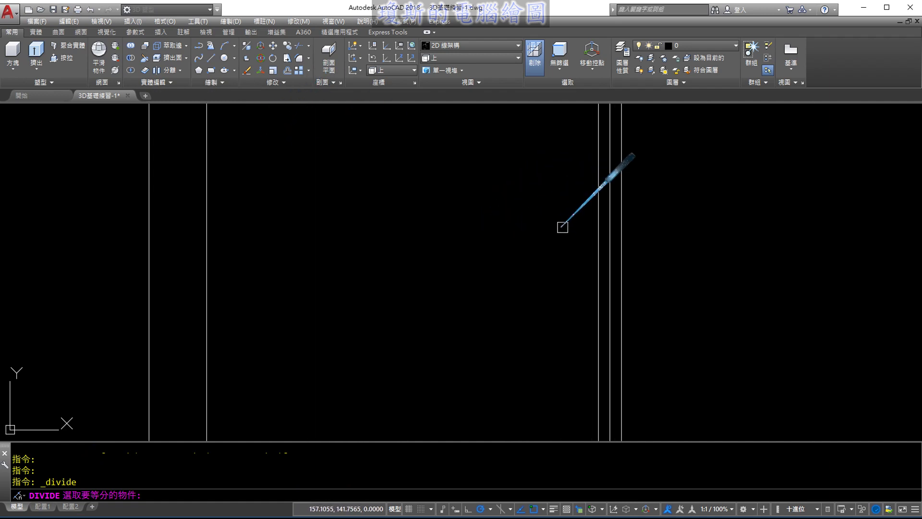
scroll(610, 229, "up", 2)
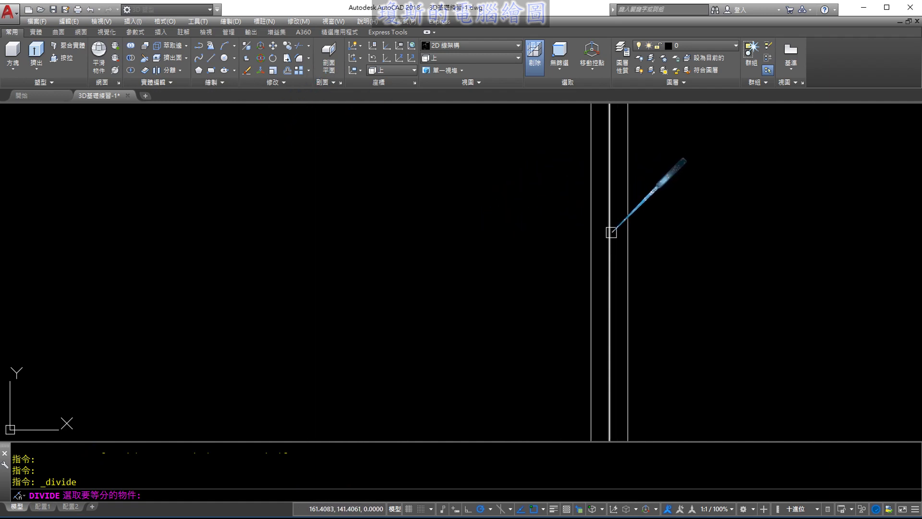
left_click(611, 233)
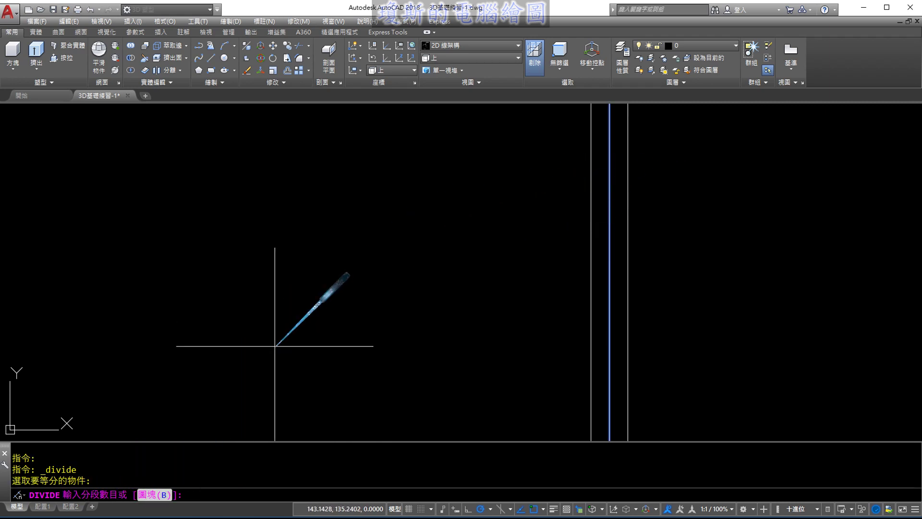
type("3")
key("Return")
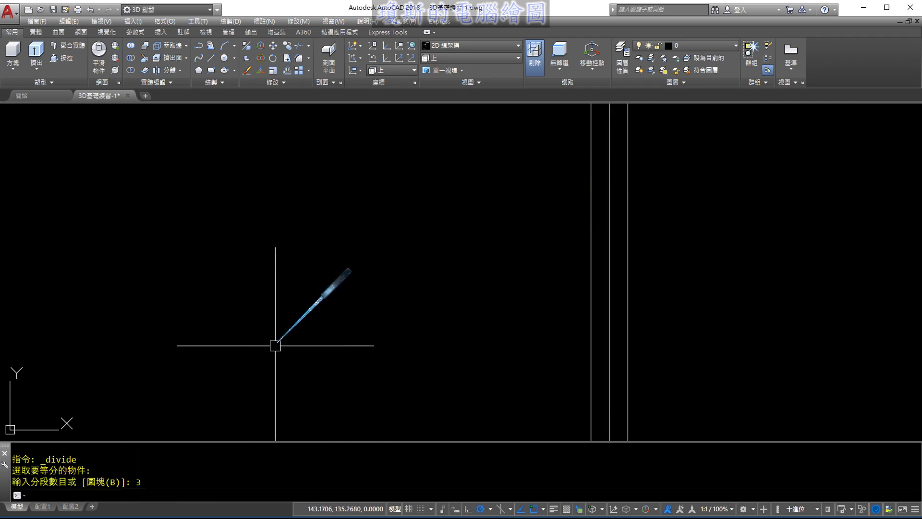
scroll(329, 261, "down", 2)
scroll(374, 259, "down", 2)
scroll(347, 271, "down", 1)
middle_click_drag(347, 270, 403, 224)
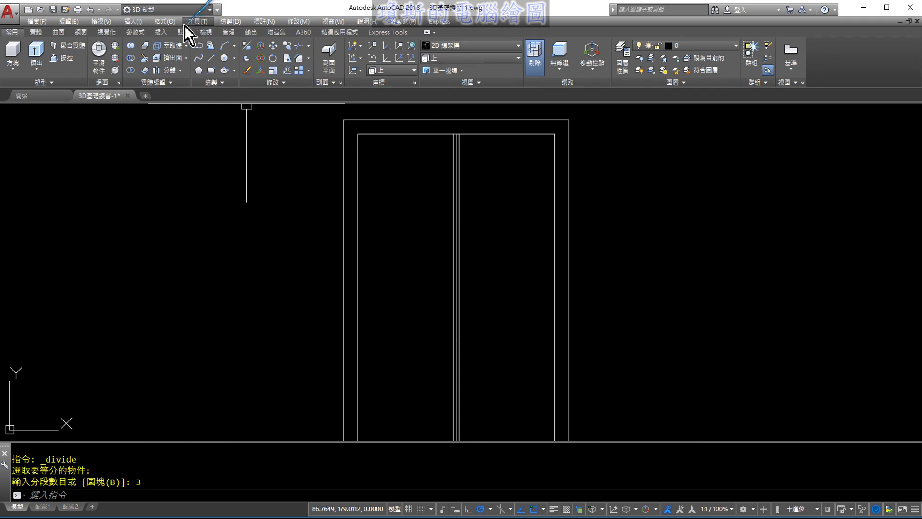
- Change the point style to the X marker via Format > Point Style
left_click(166, 23)
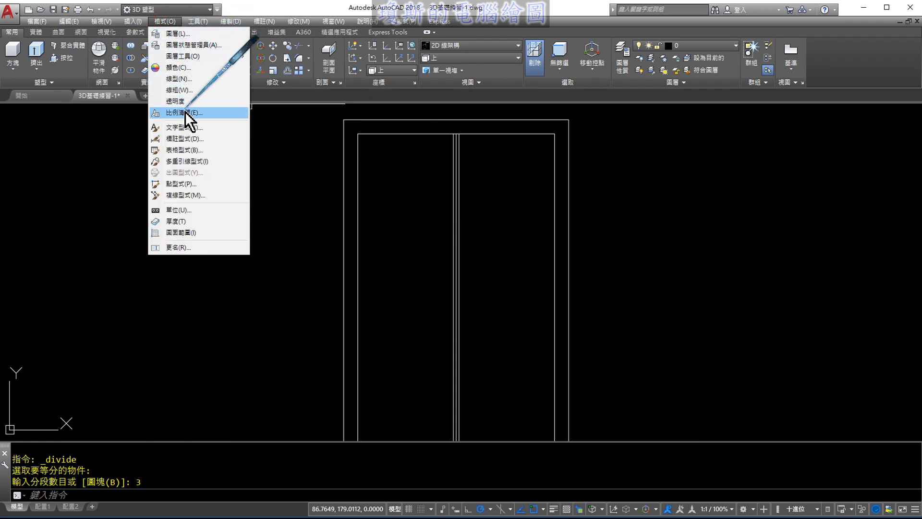
left_click(180, 185)
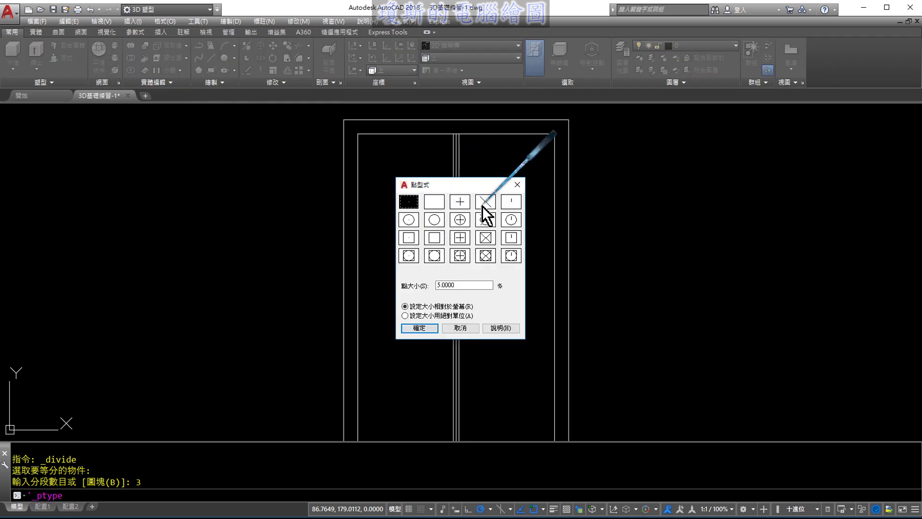
left_click(484, 201)
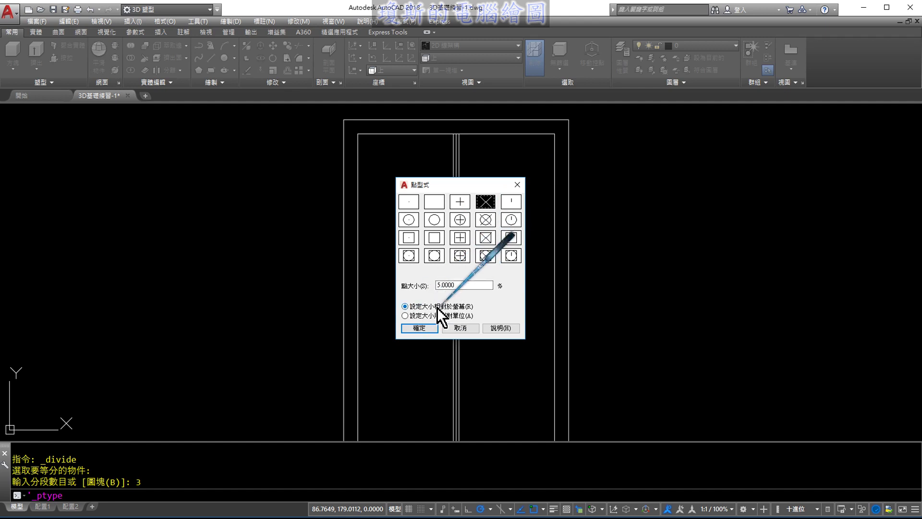
left_click(421, 328)
mouse_move(416, 325)
middle_mouse_down()
mouse_move(402, 256)
mouse_move(402, 278)
middle_mouse_up()
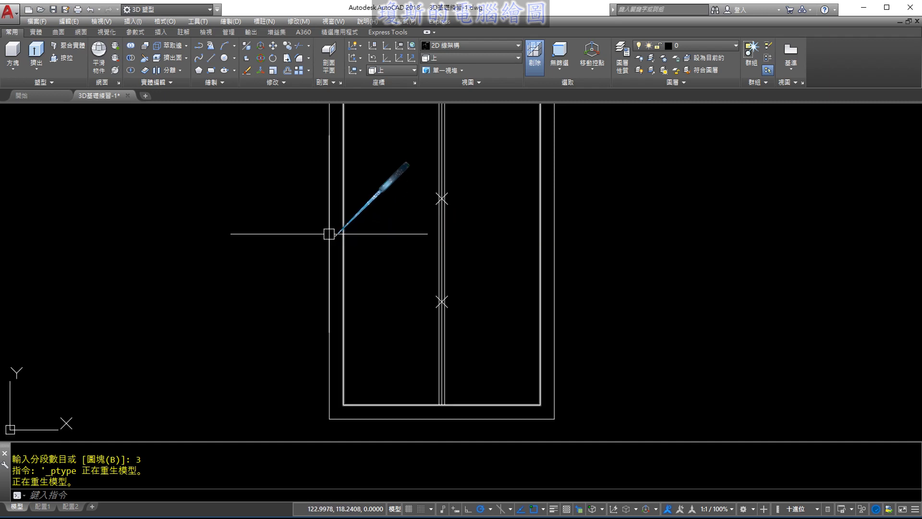
- Turn on the Node object snap
left_click(211, 60)
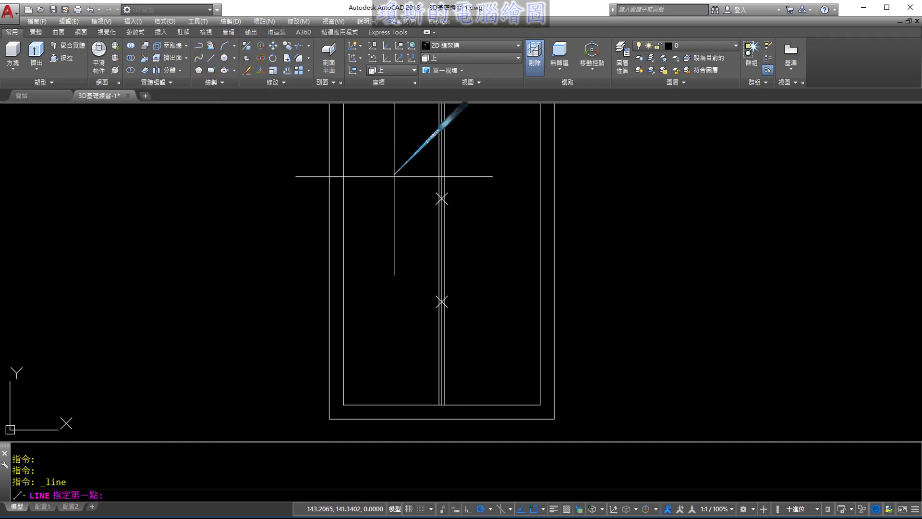
scroll(401, 183, "up", 5)
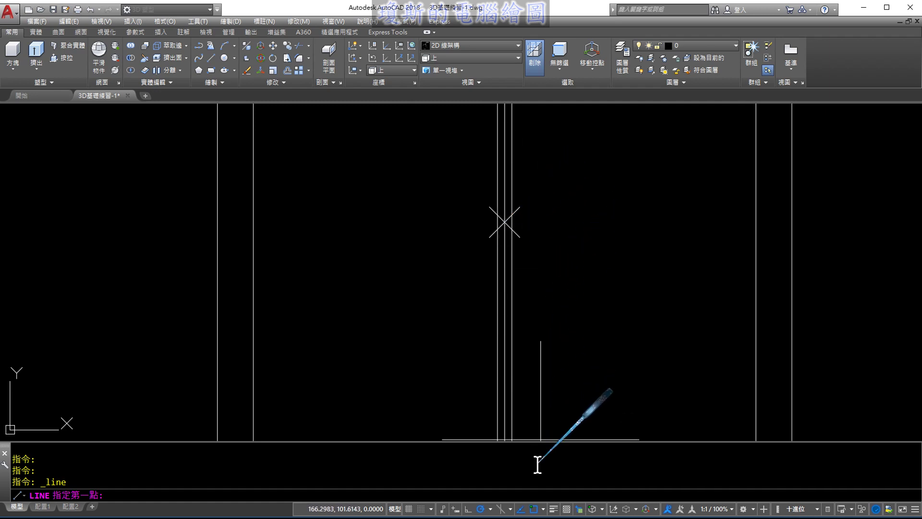
left_click(543, 509)
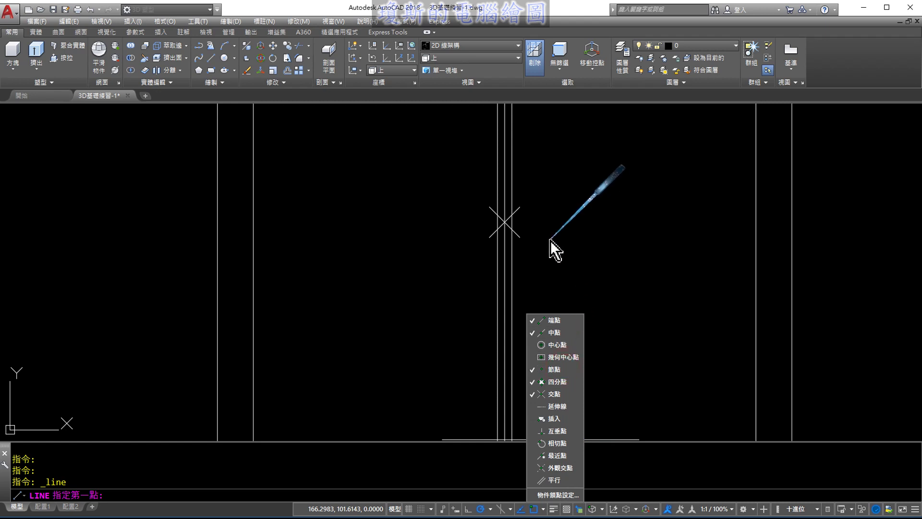
left_click(555, 369)
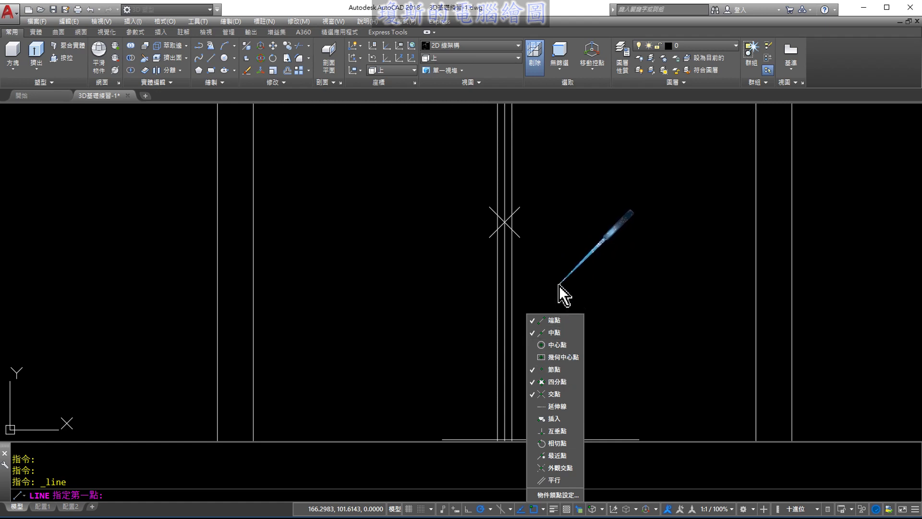
key("Escape")
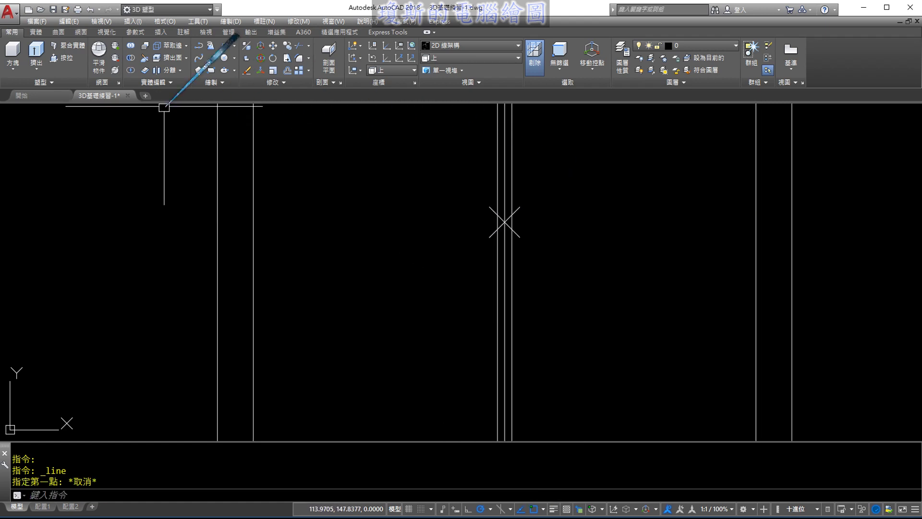
- Draw a horizontal shelf line at the upper divide point, spanning the full inner width
left_click(211, 58)
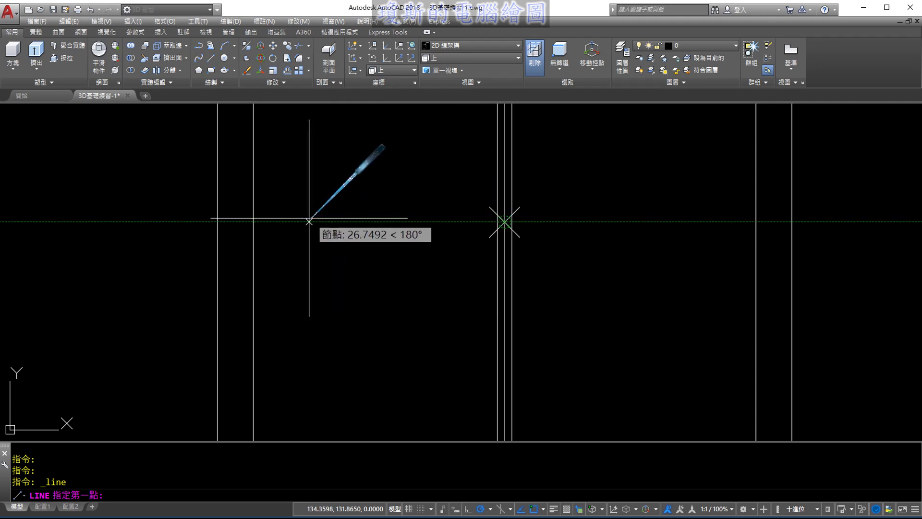
left_click(253, 221)
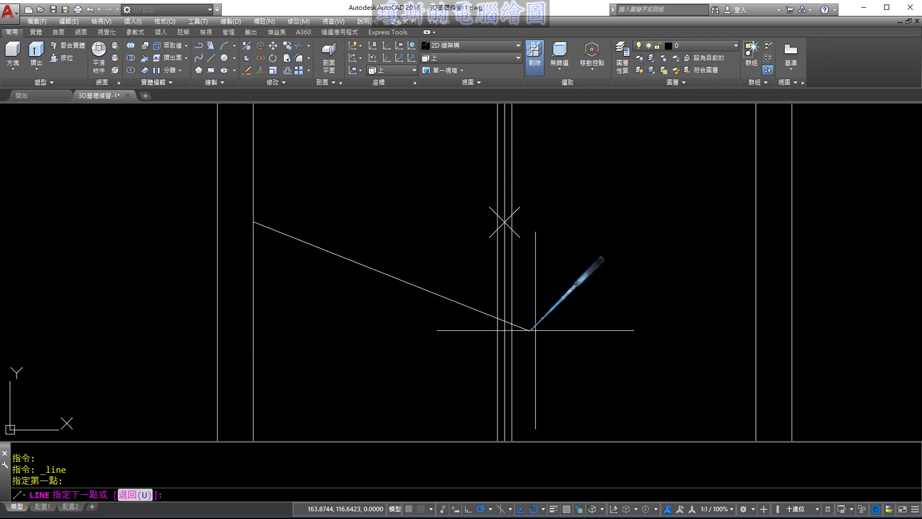
left_click(756, 221)
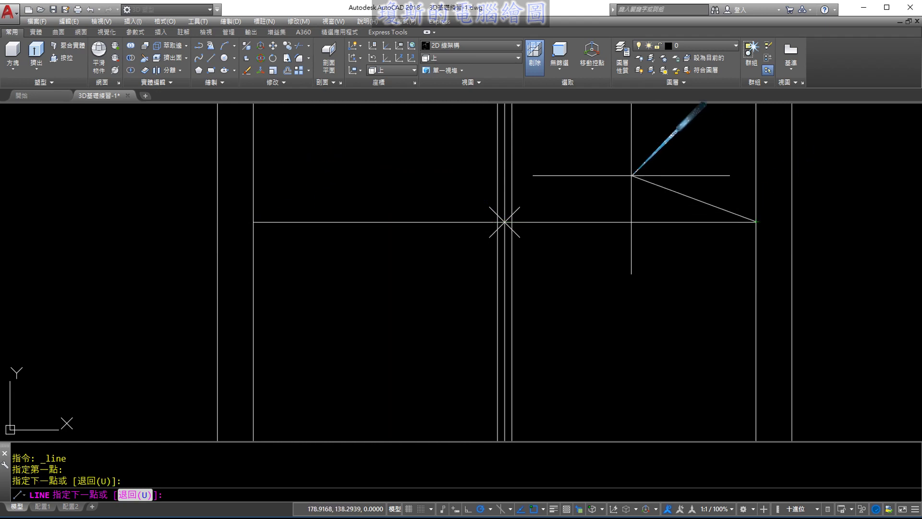
key("Return")
middle_click_drag(630, 174, 624, 215)
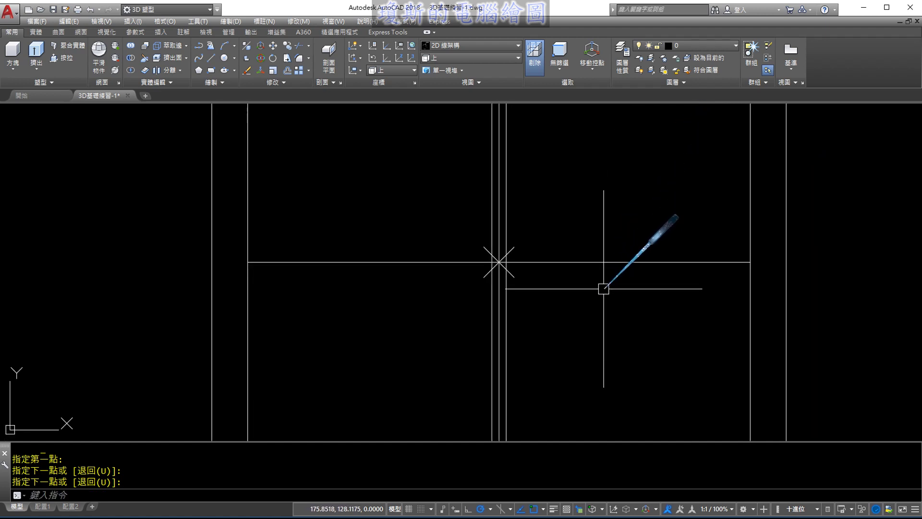
- Offset the shelf line 1 unit above and 1 unit below
left_click(286, 74)
type("1")
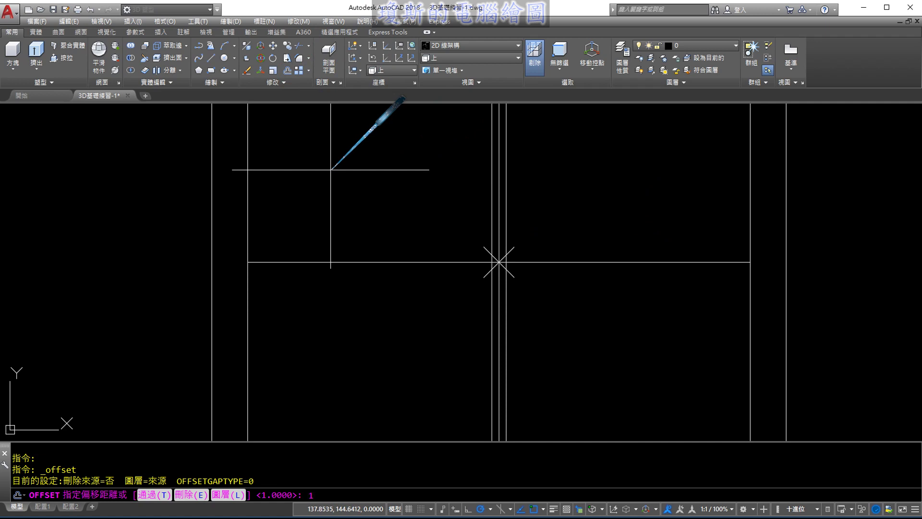
key("Return")
scroll(632, 235, "up", 2)
left_click(636, 279)
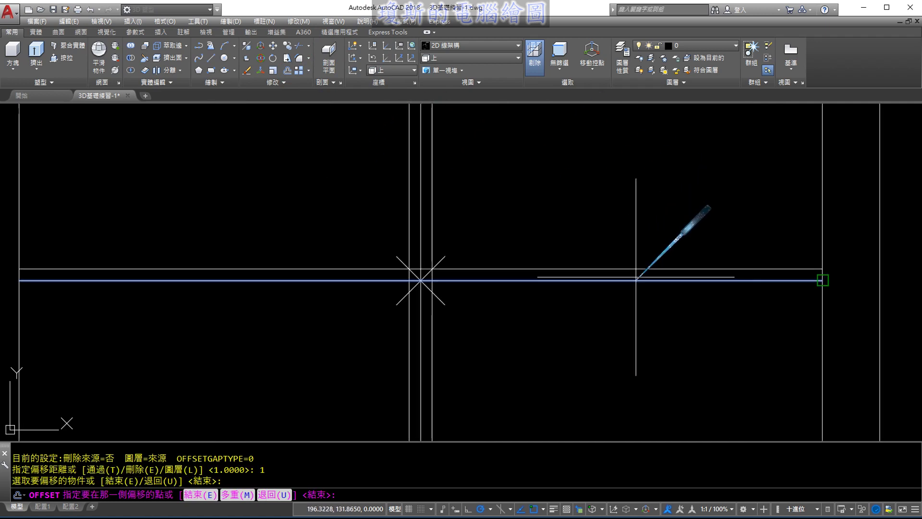
left_click(643, 182)
left_click(658, 283)
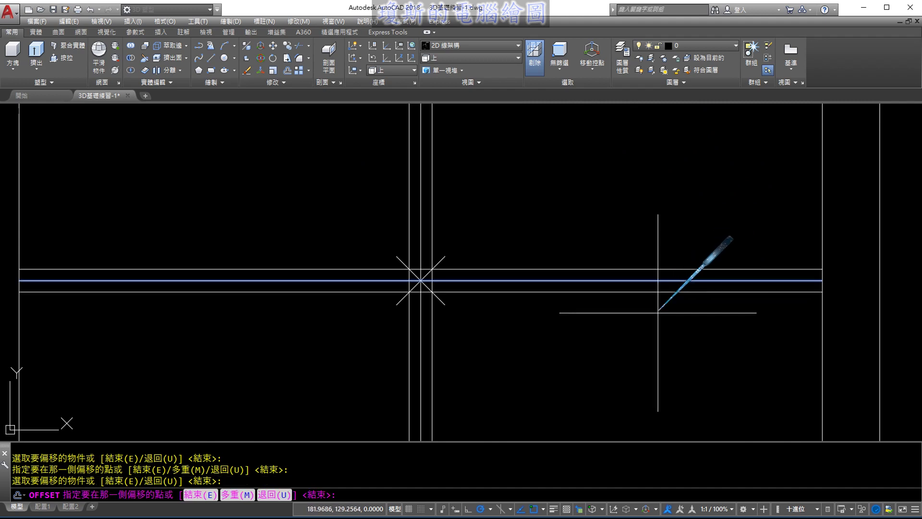
left_click(654, 359)
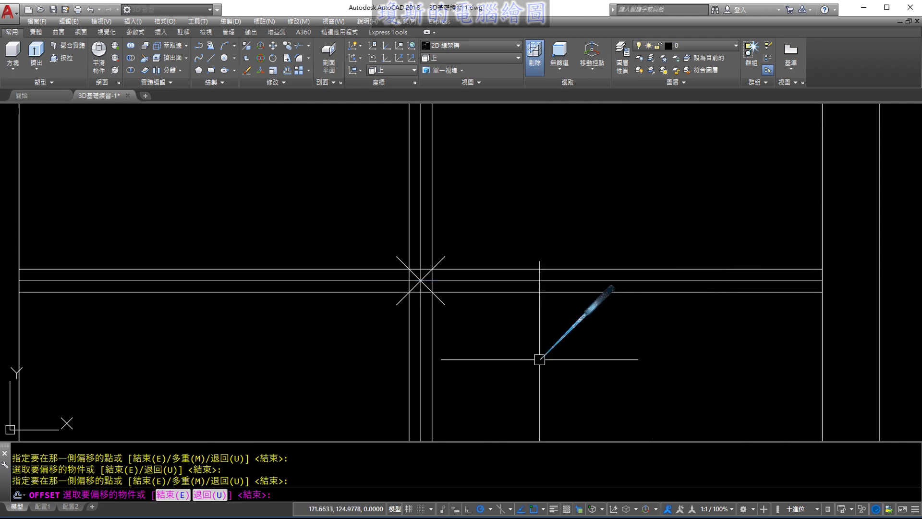
key("Escape")
scroll(540, 359, "up", 2)
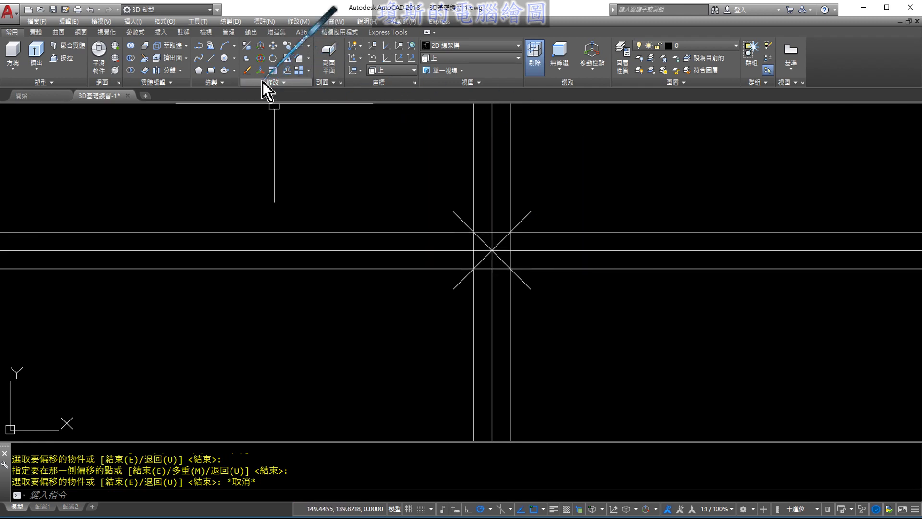
- Copy both shelf board lines from the upper divide point down to the lower divide point
left_click(287, 48)
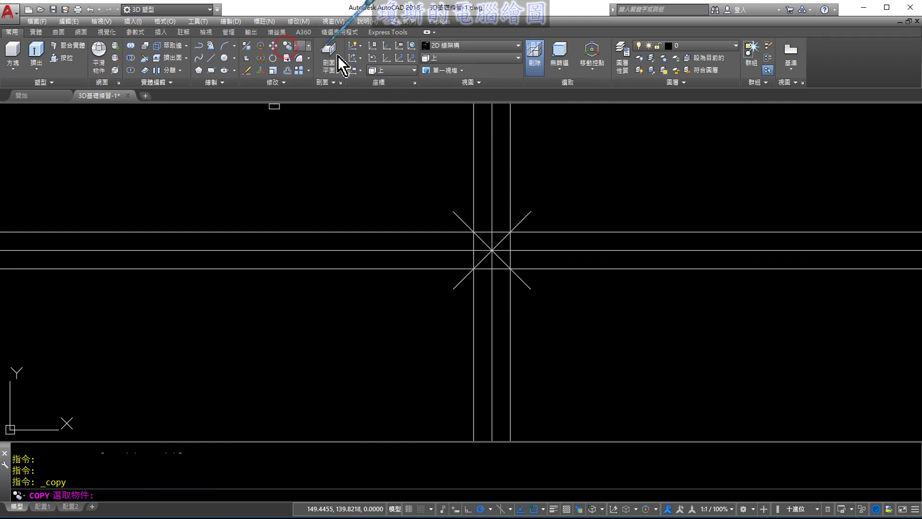
left_click(591, 232)
left_click(609, 269)
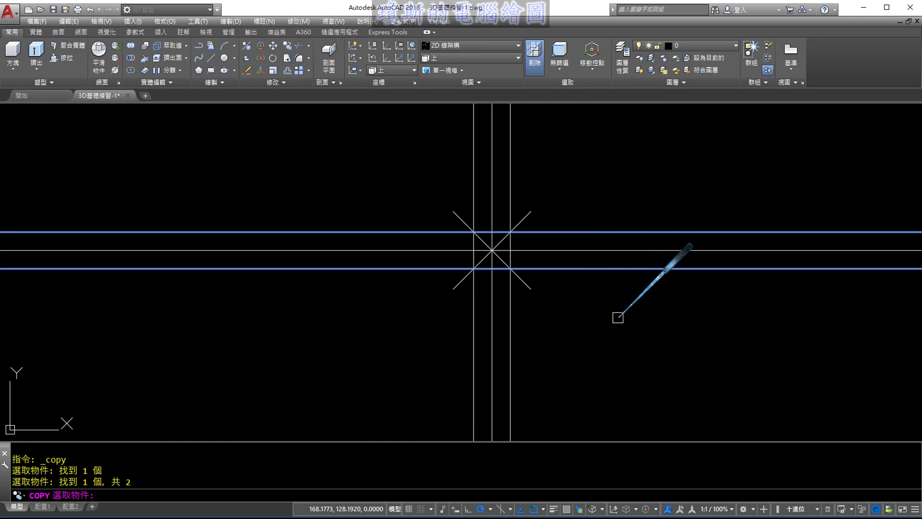
key("Return")
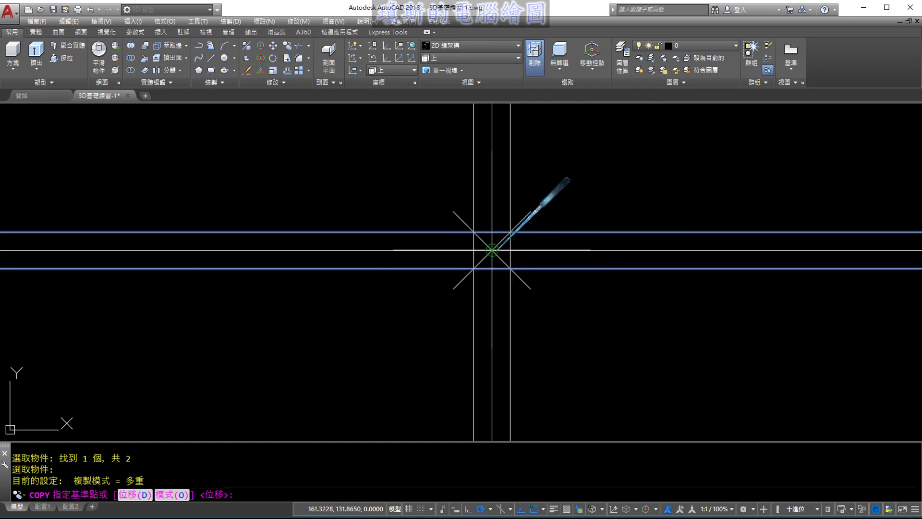
left_click(492, 250)
scroll(492, 249, "down", 5)
middle_click_drag(546, 312, 559, 253)
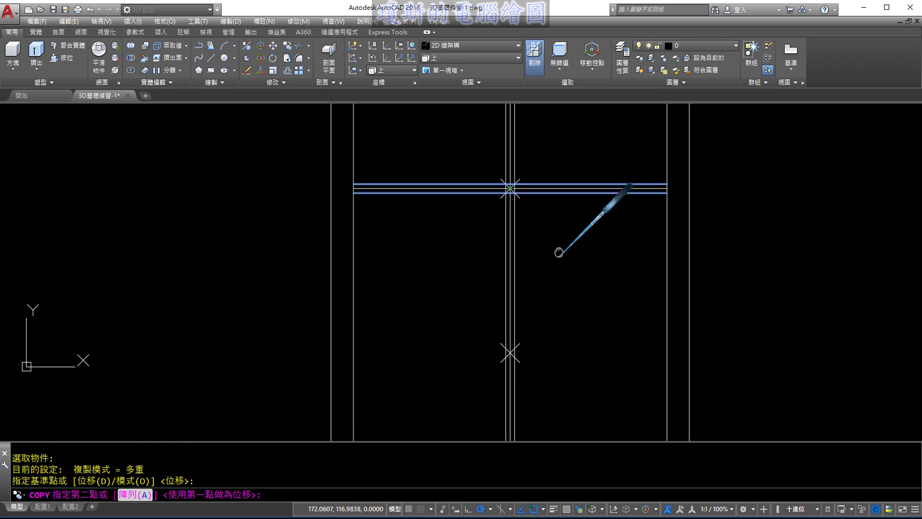
scroll(474, 370, "up", 4)
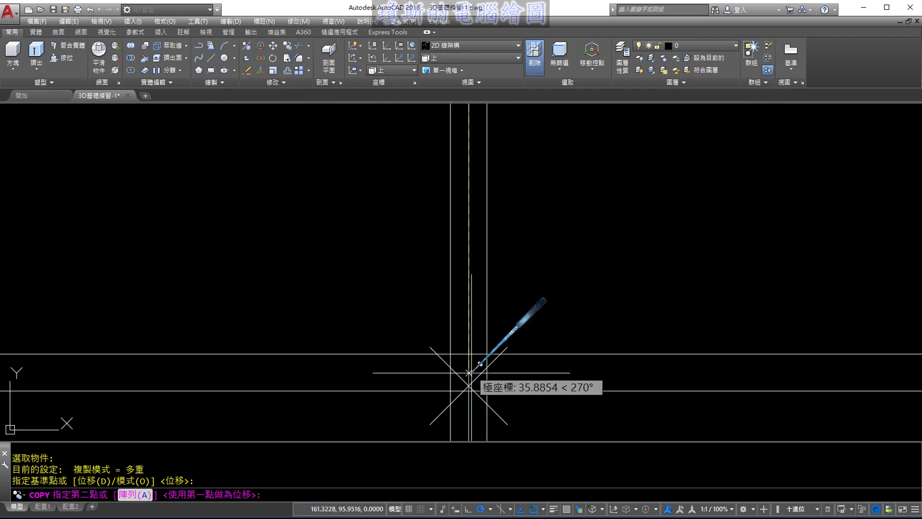
middle_click_drag(468, 373, 468, 385)
left_click(469, 385)
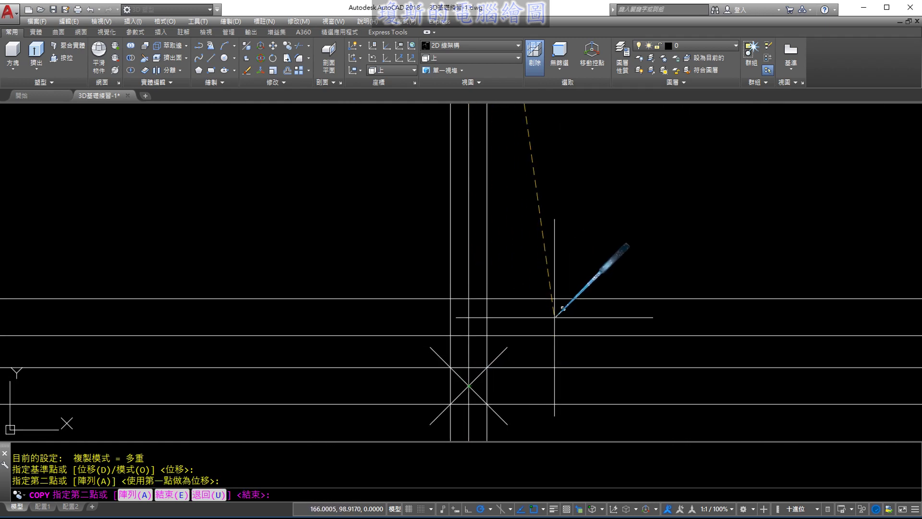
key("Escape")
left_click(504, 350)
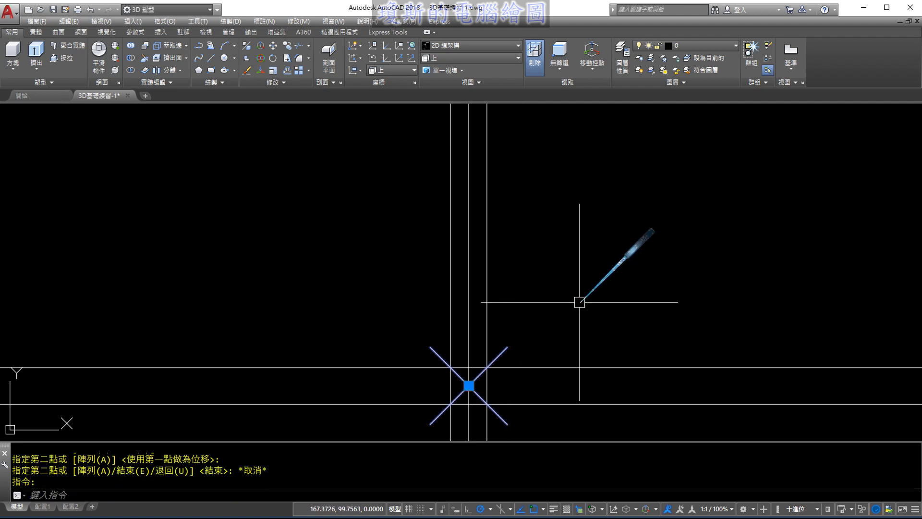
- Delete the divide-point marker and the divider's centre guide line
key("Delete")
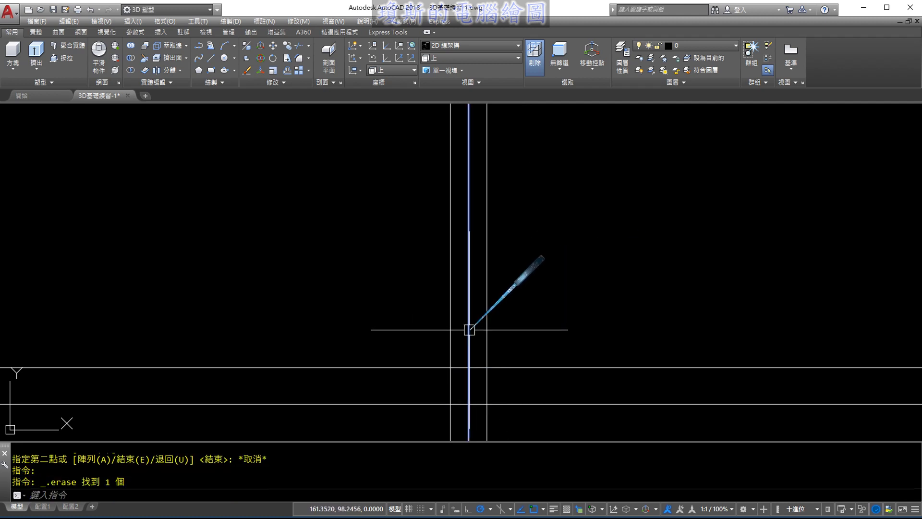
key("Delete")
scroll(545, 305, "down", 4)
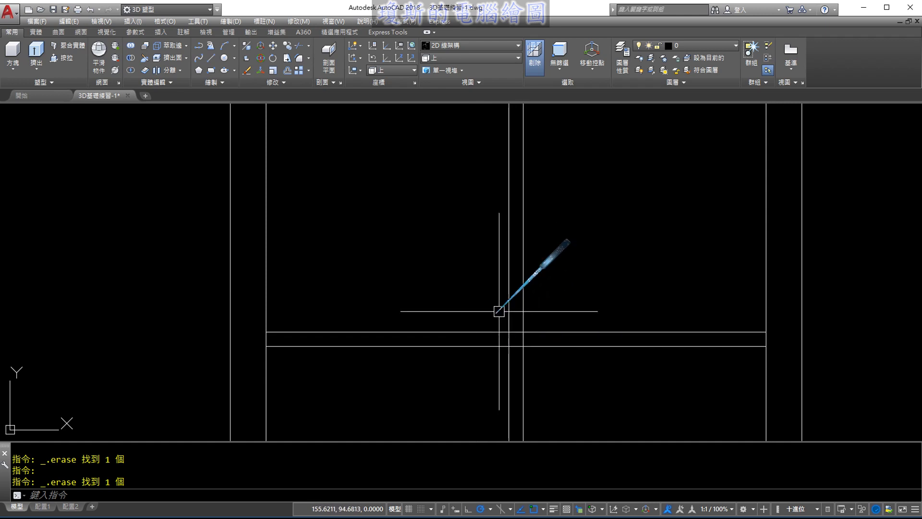
scroll(562, 240, "up", 1)
scroll(560, 313, "up", 2)
scroll(531, 267, "up", 2)
scroll(527, 215, "up", 1)
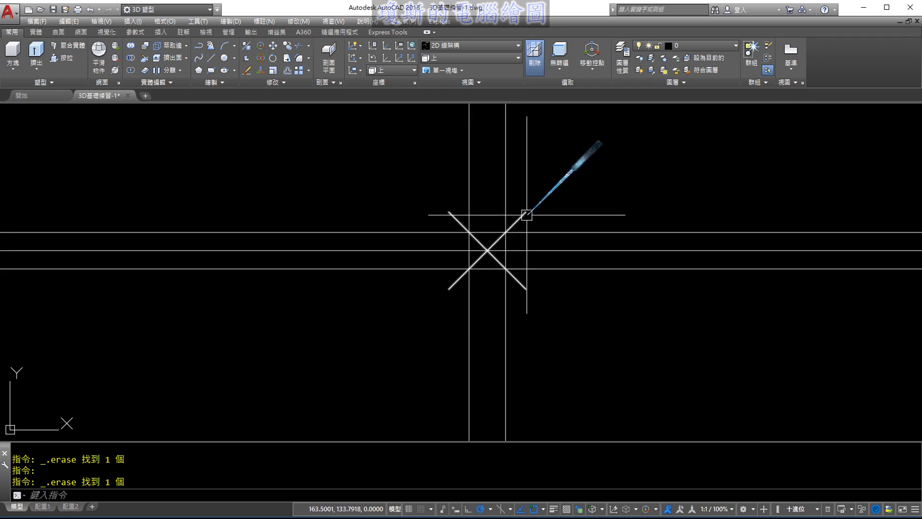
- Delete the upper shelf's middle guide line and centre the cabinet in view
left_click(572, 250)
key("Delete")
scroll(576, 255, "down", 1)
scroll(585, 267, "down", 5)
scroll(614, 319, "down", 2)
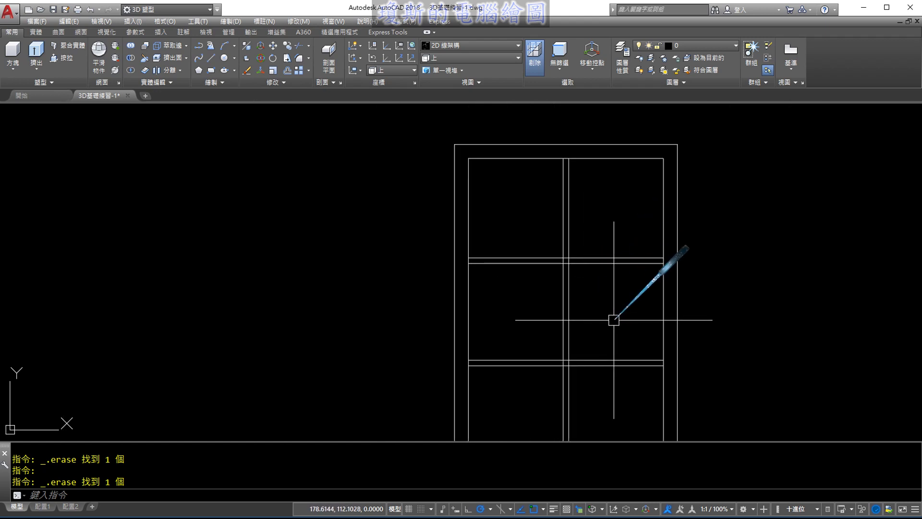
middle_click_drag(613, 320, 597, 292)
scroll(614, 297, "down", 2)
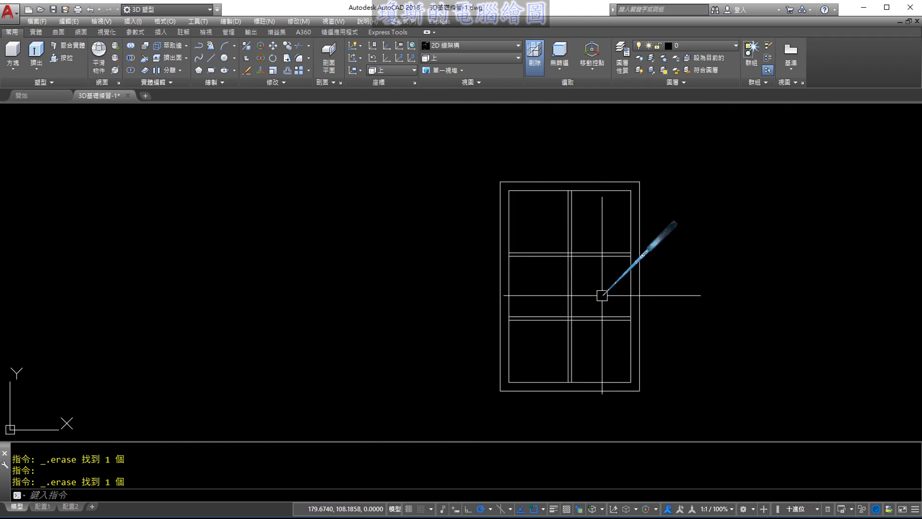
scroll(602, 295, "up", 2)
middle_click_drag(602, 296, 564, 287)
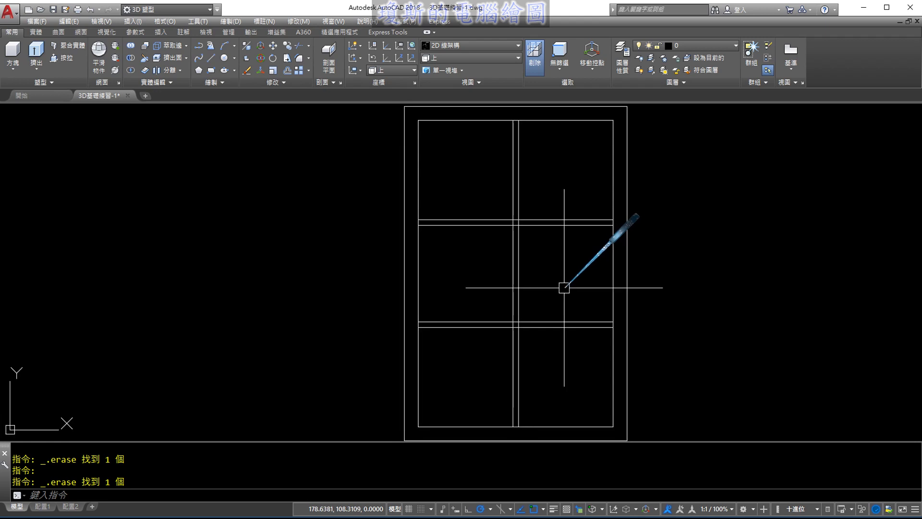